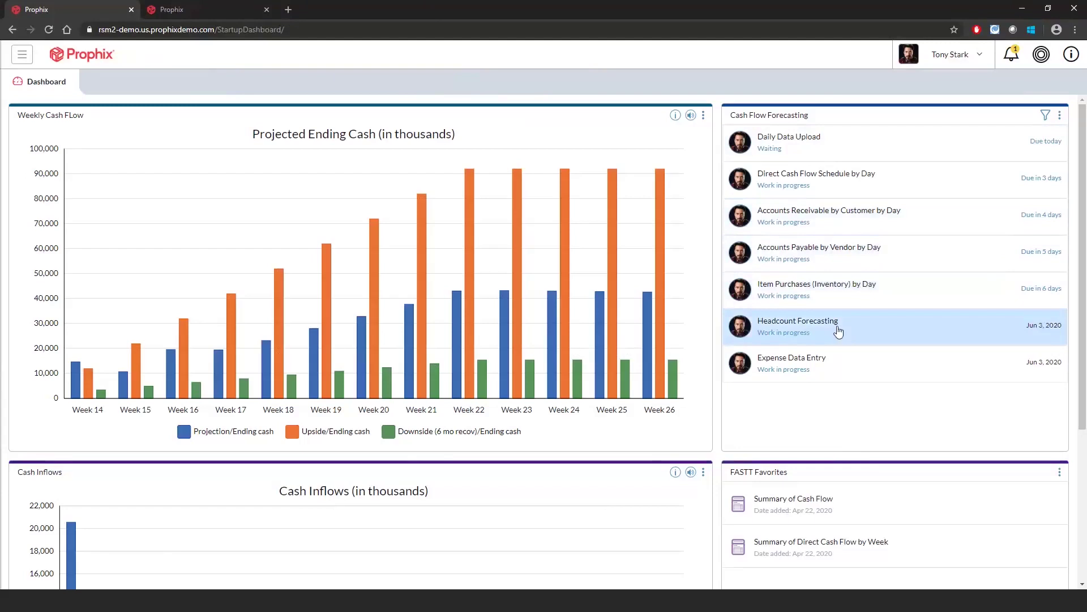
Step: Drill the Cash Inflows chart's Week 14 Projection bar down into daily inflows
scroll(725, 401, "down", 3)
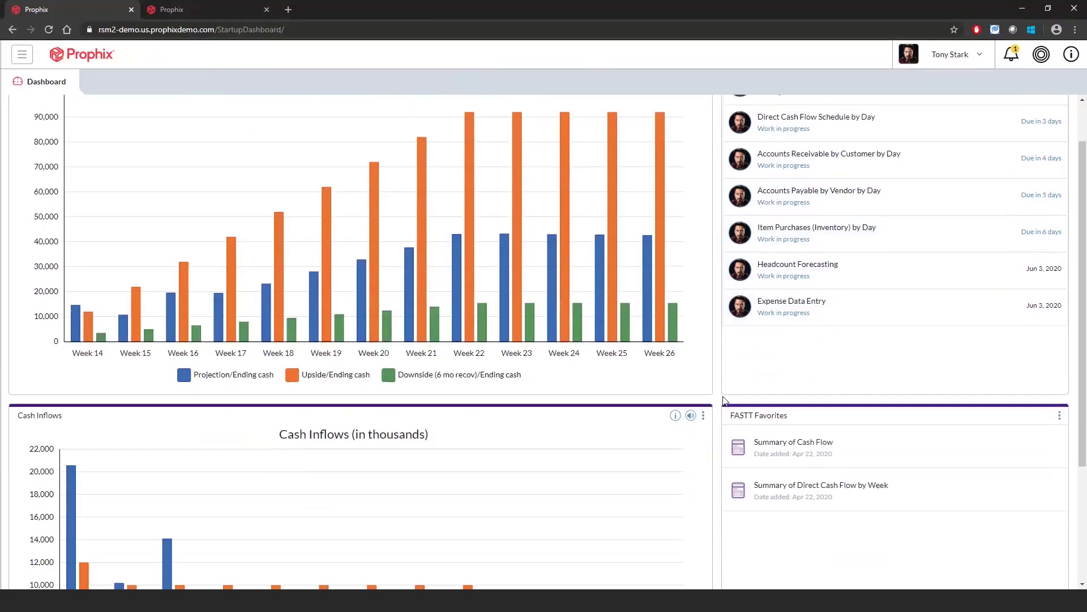
scroll(722, 402, "down", 1)
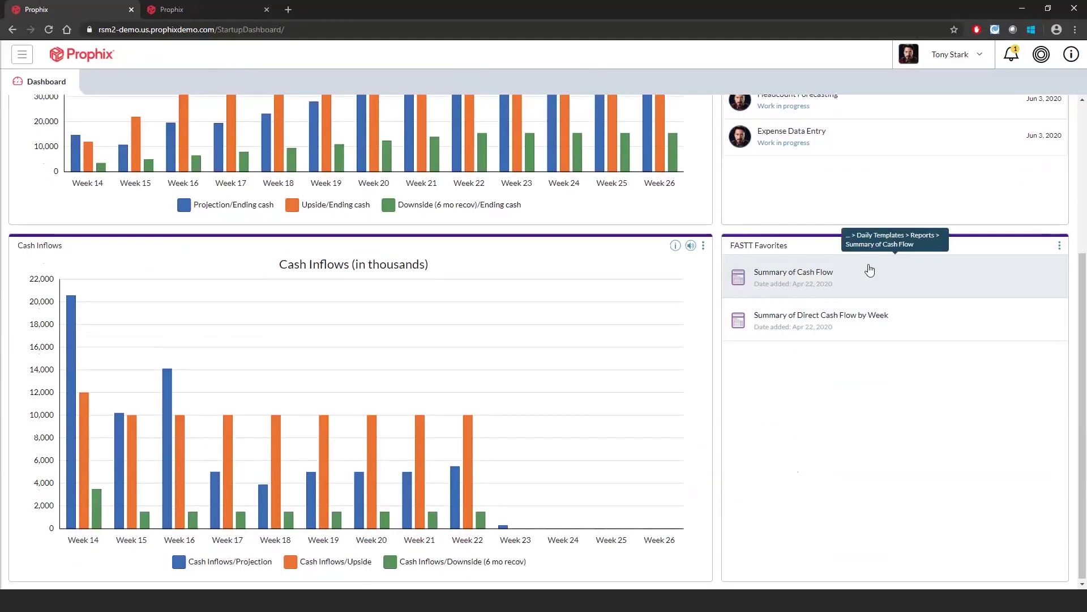
scroll(782, 368, "up", 4)
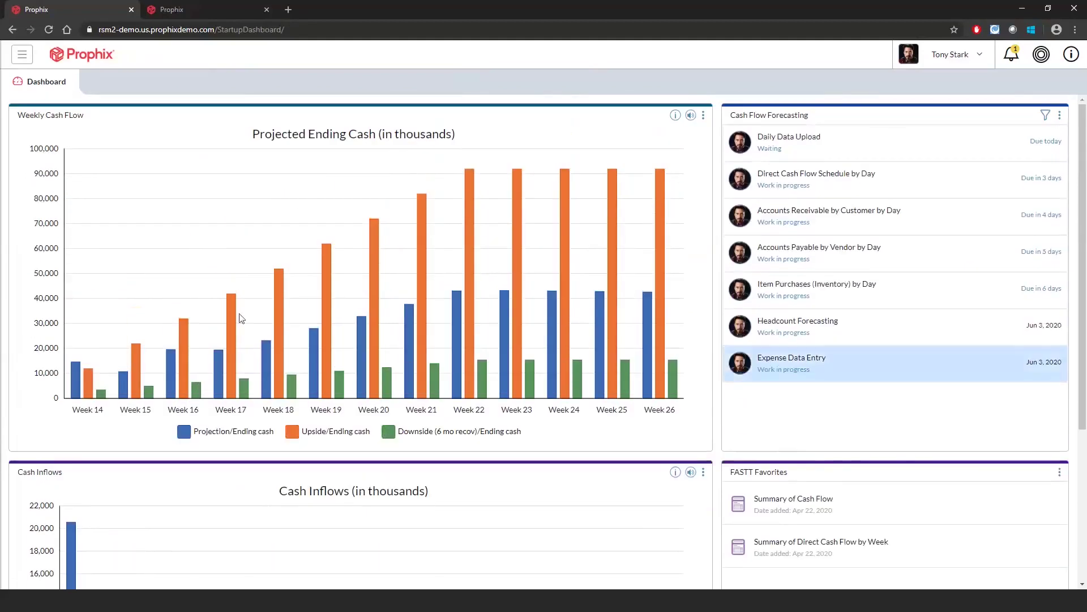
mouse_move(78, 369)
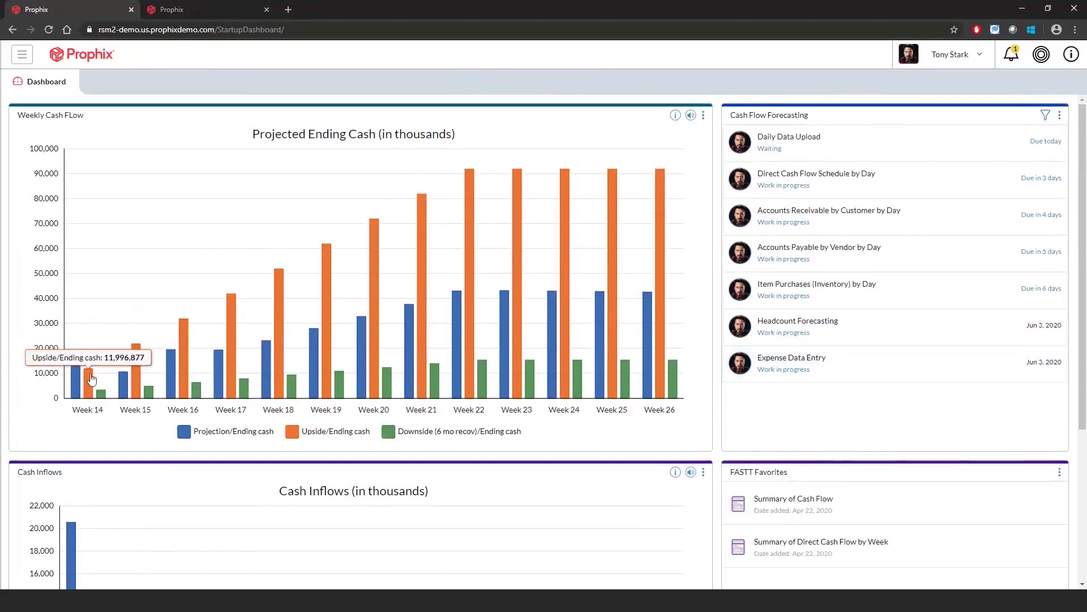
mouse_move(102, 397)
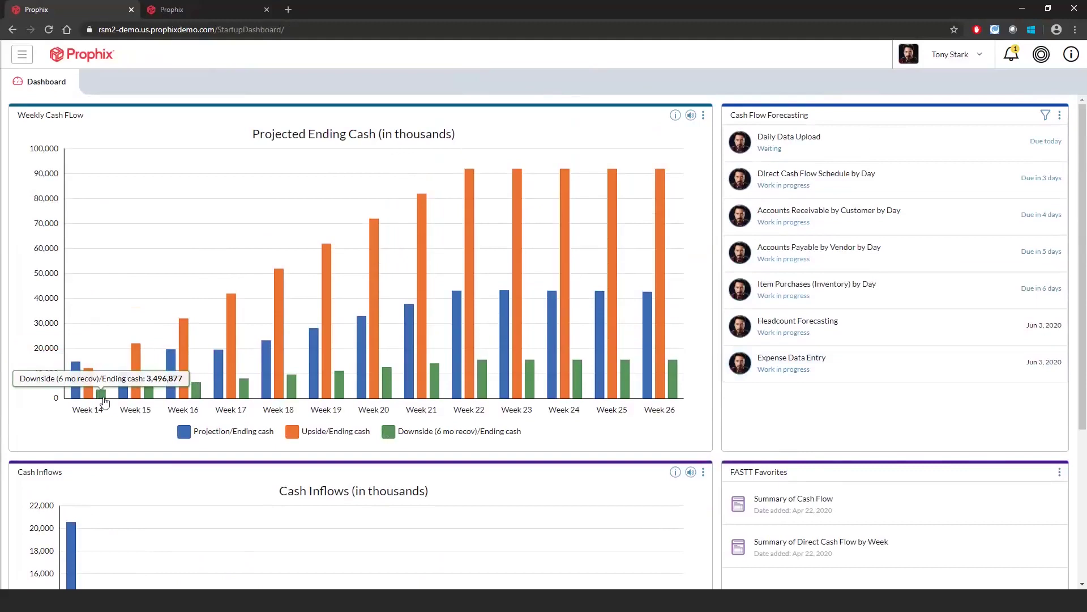
scroll(106, 404, "down", 2)
scroll(106, 405, "down", 2)
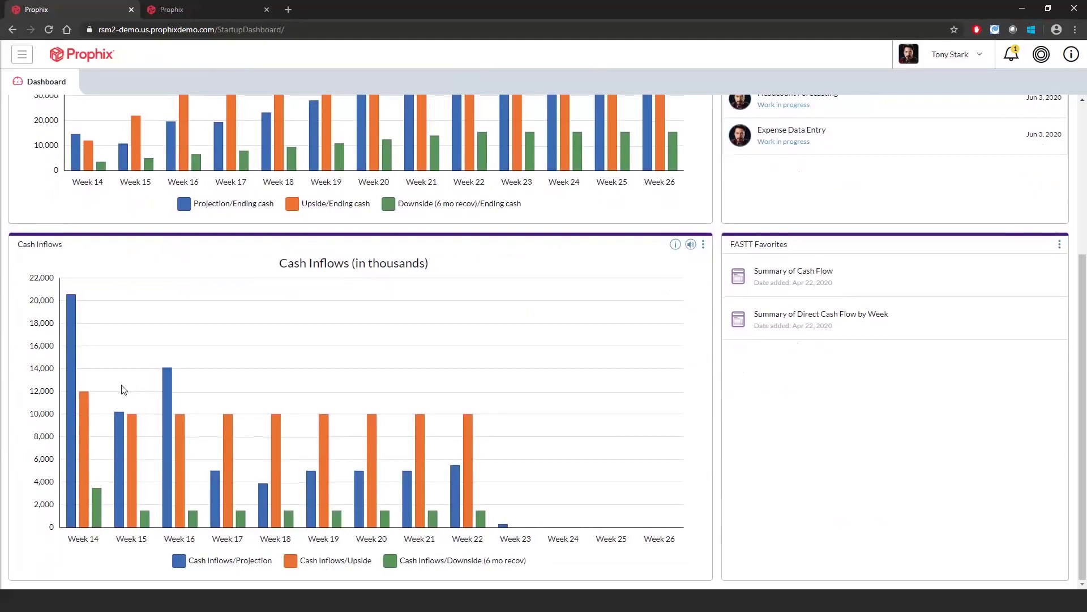
left_click(74, 344)
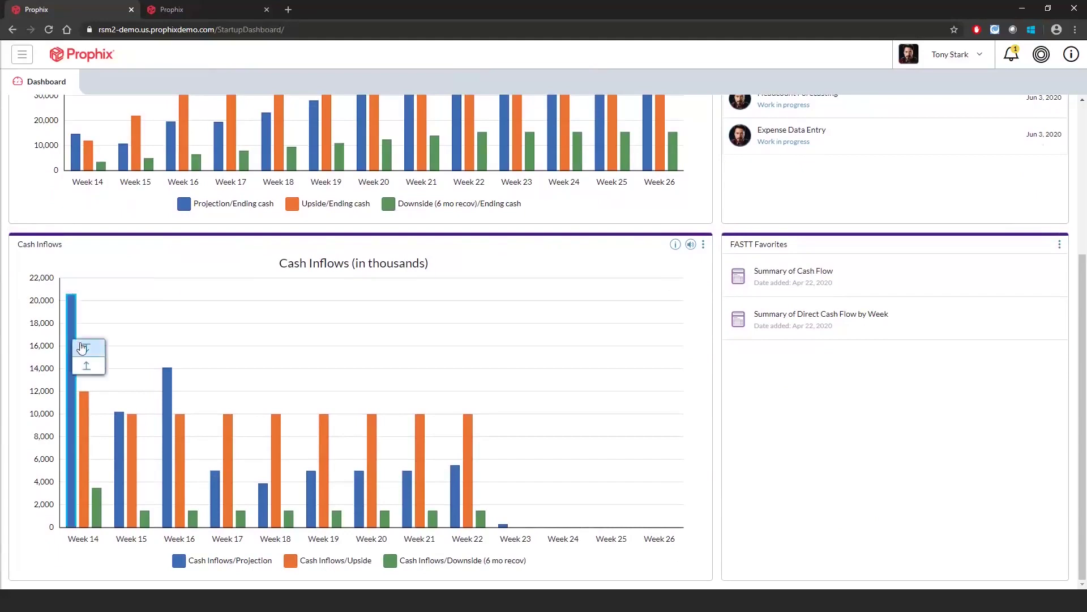
left_click(83, 347)
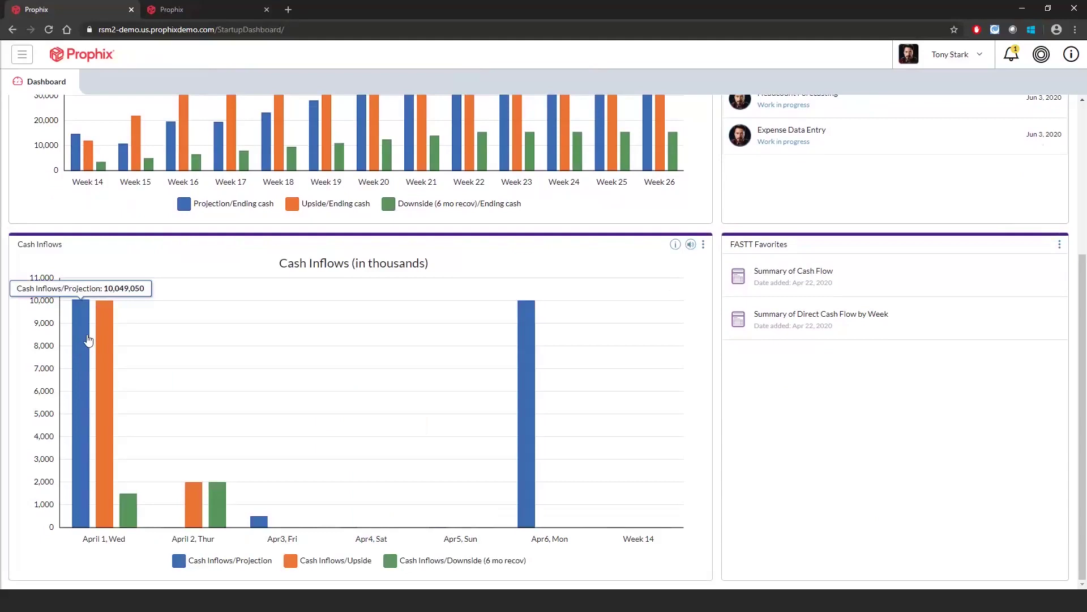
Step: From the April 1 Projection bar, launch the Cash Inflows chart as an ad hoc analysis
left_click(88, 339)
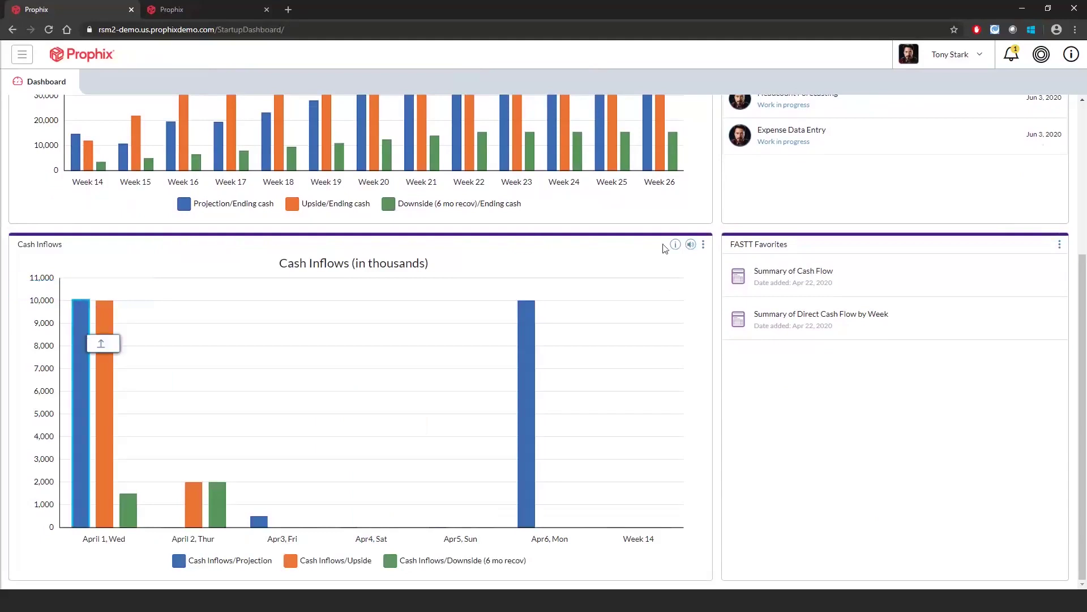
left_click(702, 246)
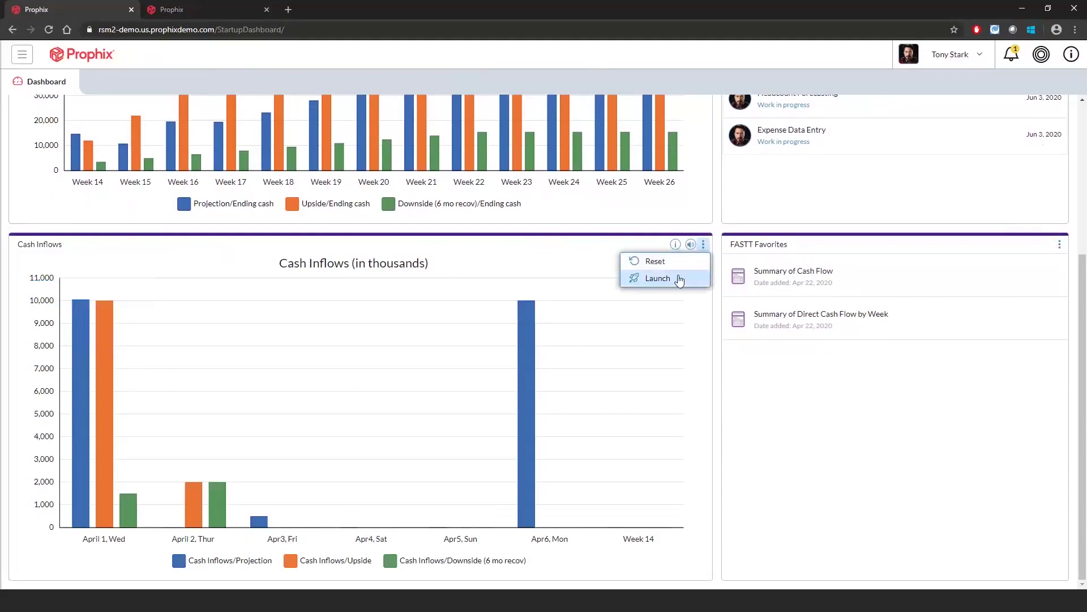
left_click(657, 278)
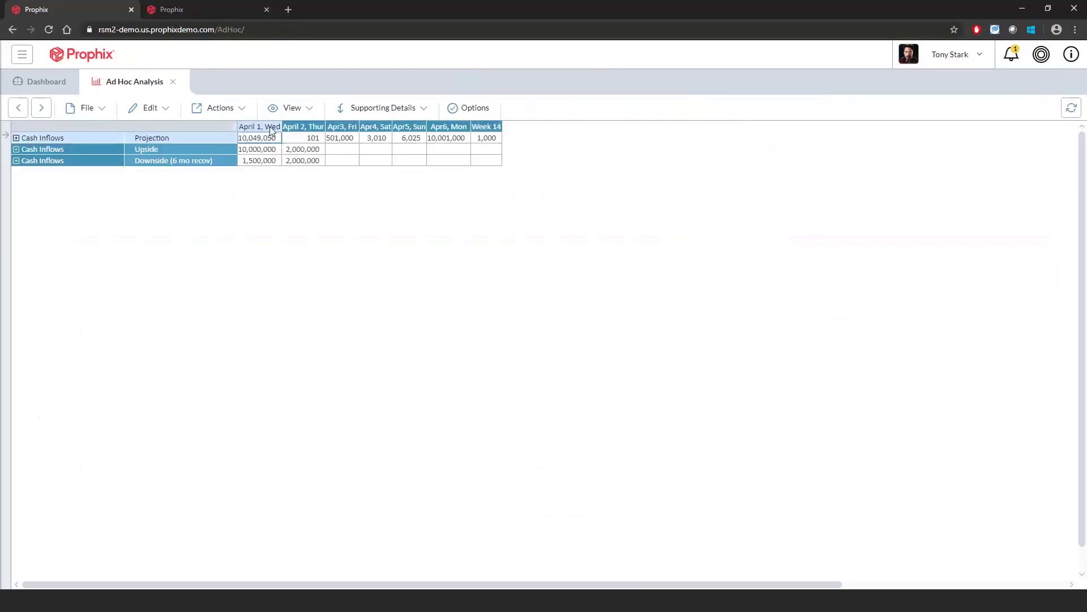
Step: Drill the April 1 daily columns up into weeks and expand Cash Inflows into its detail lines
right_click(270, 126)
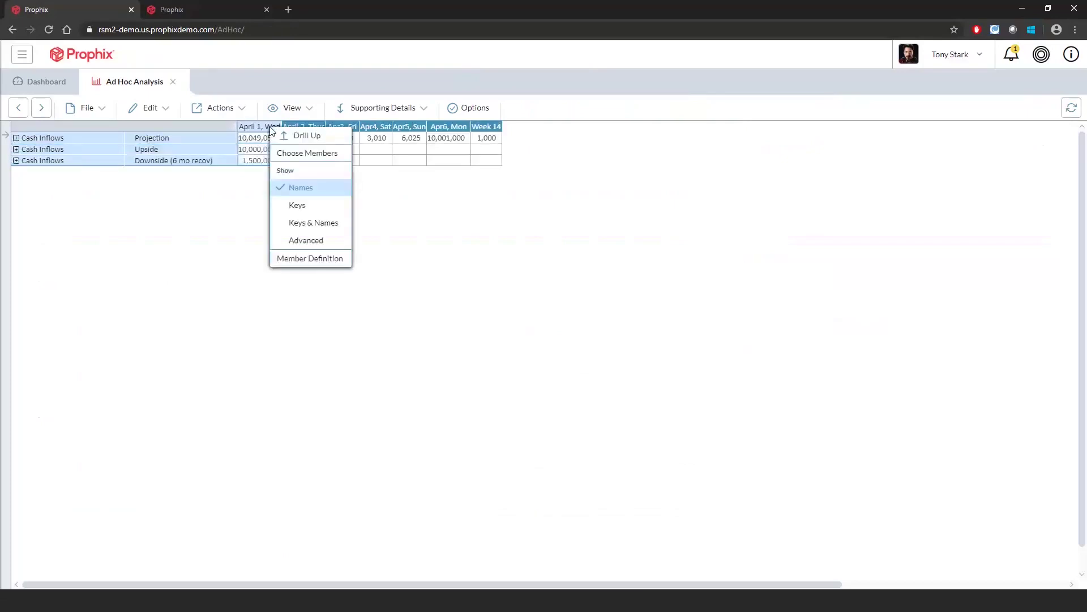
left_click(289, 137)
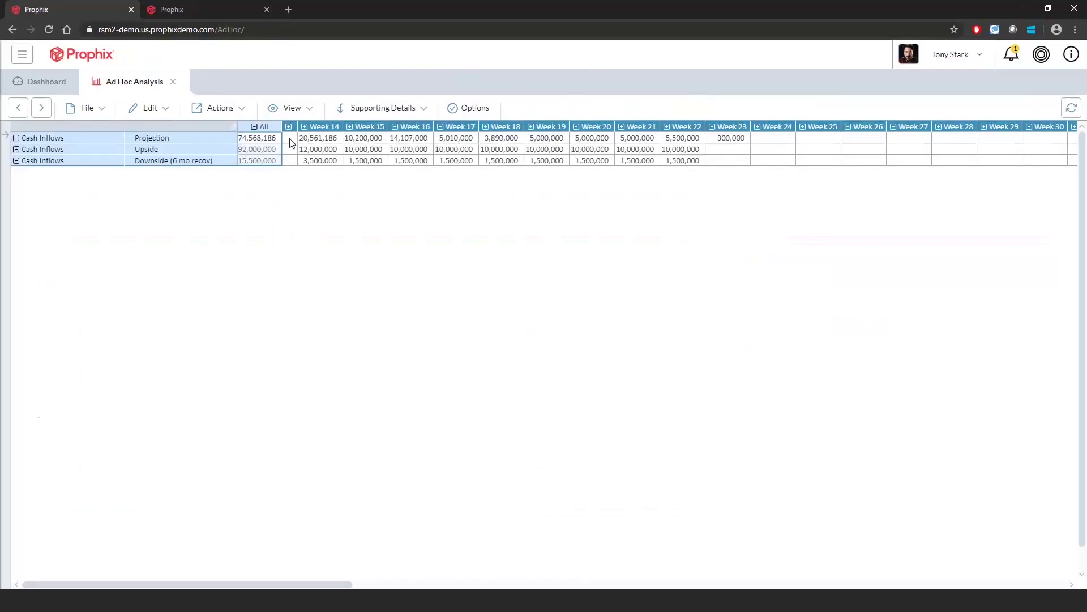
left_click(324, 139)
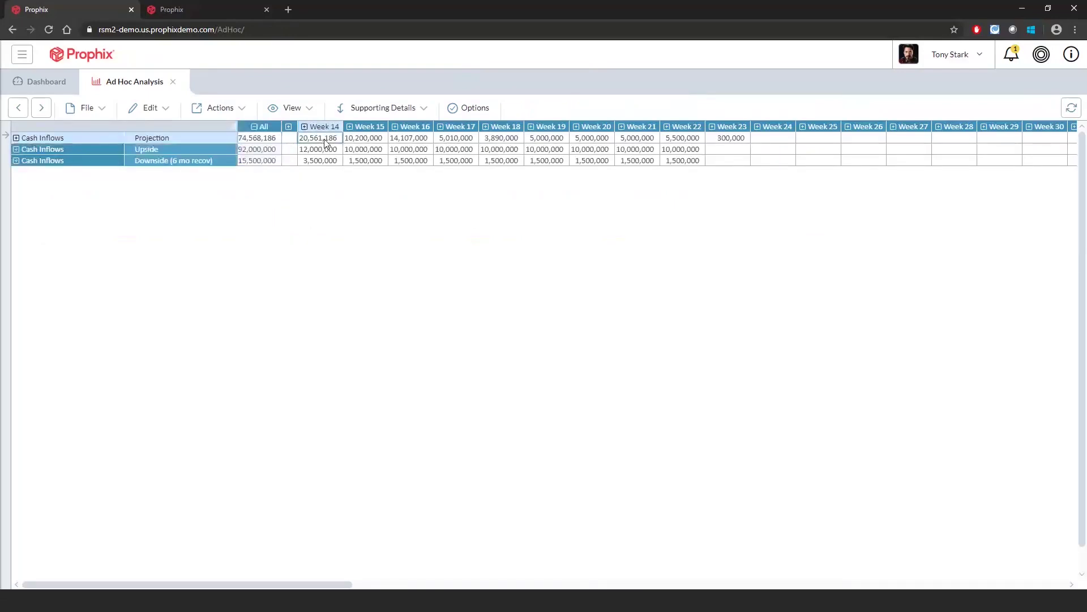
left_click(16, 138)
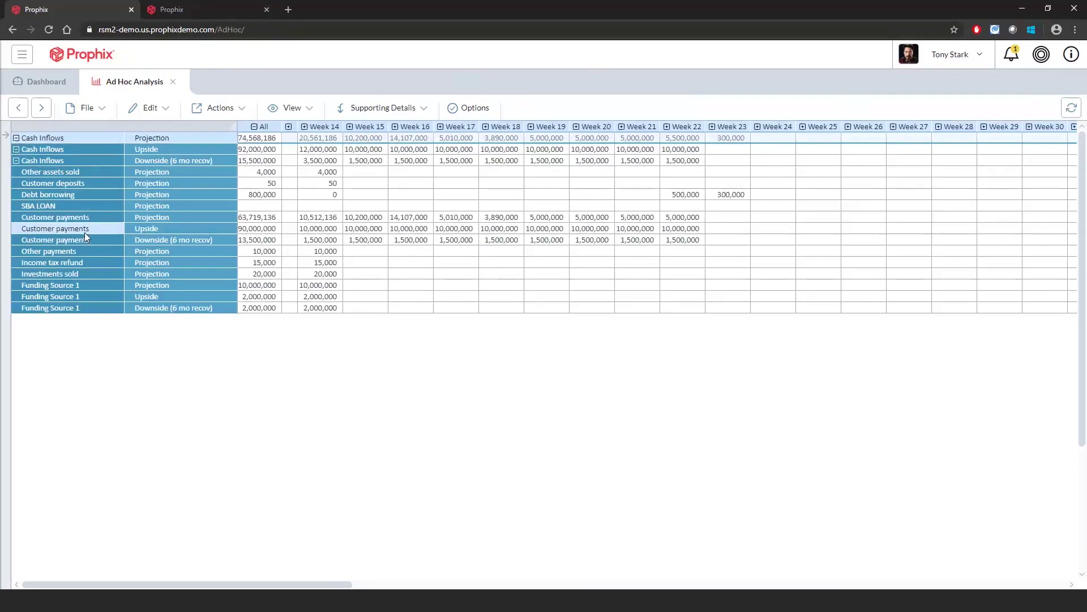
Step: Move Total Customers from Pages onto the grid rows and expand it into individual customers
left_click(5, 226)
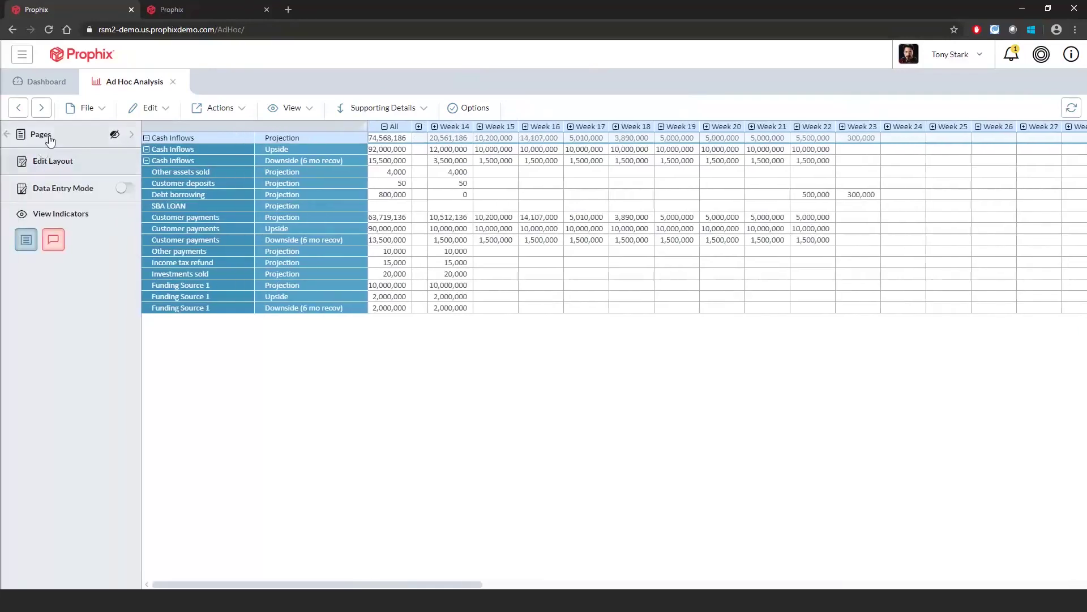
left_click(50, 138)
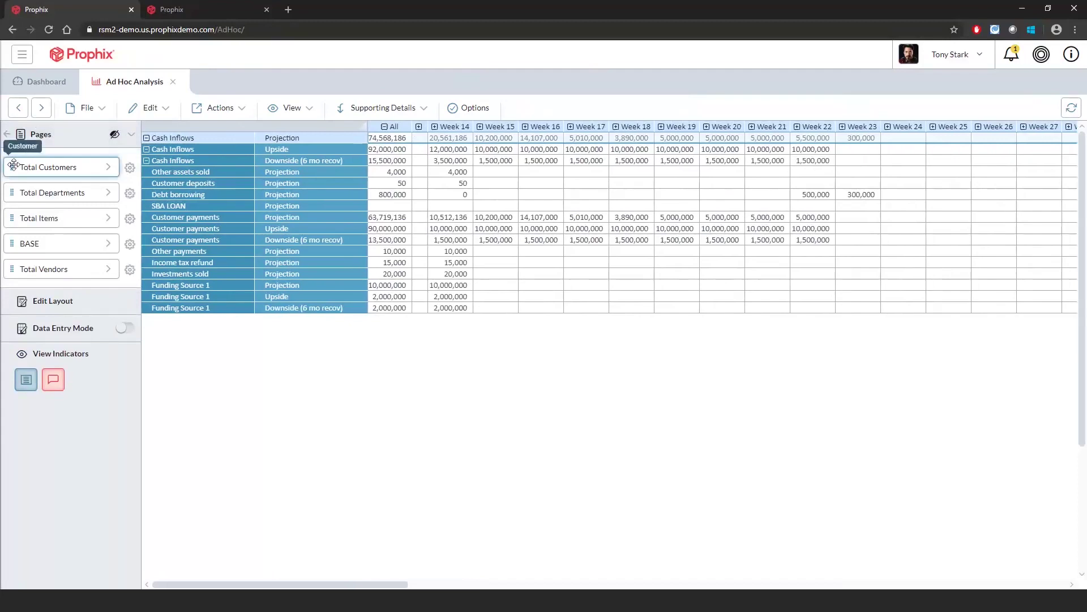
left_click_drag(14, 165, 213, 222)
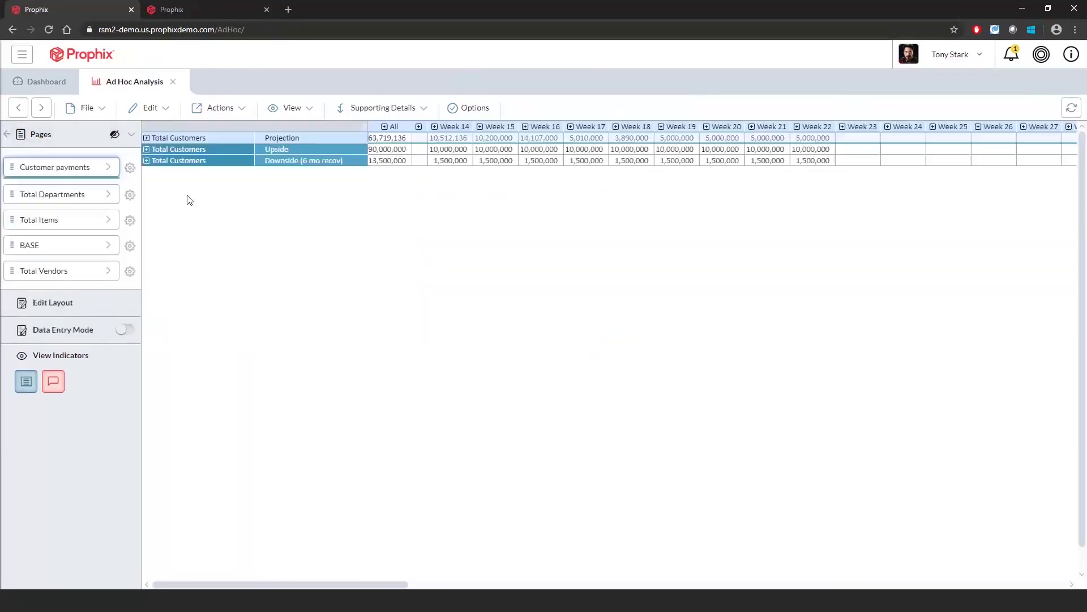
left_click(147, 138)
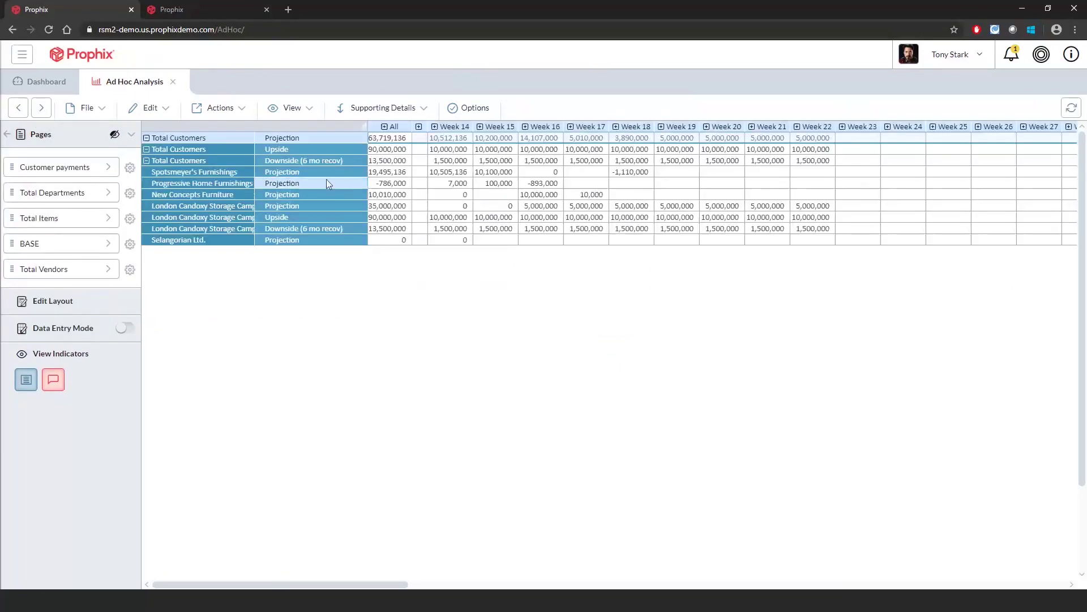
Step: Select Spotsmeyer's Furnishings Projection values for Weeks 14–22, then return to the dashboard tab
left_click(323, 173)
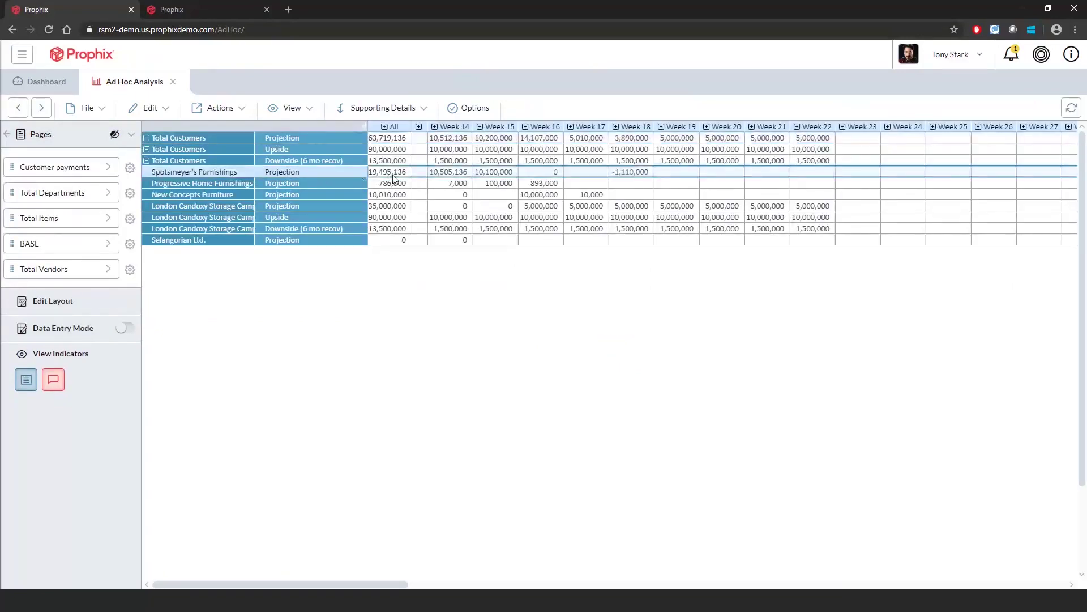
left_click_drag(451, 176, 891, 178)
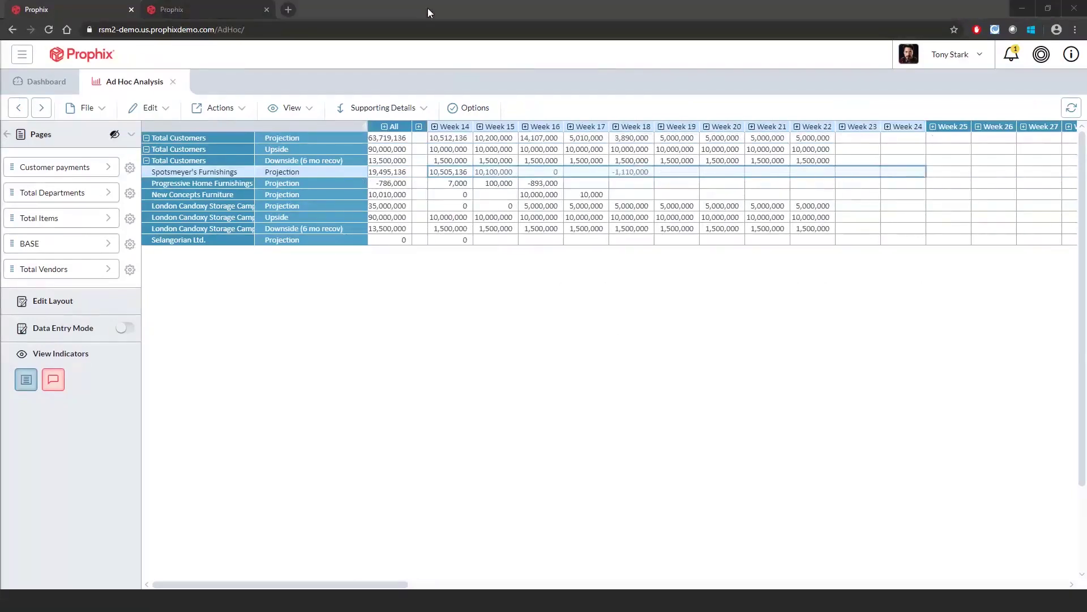
key("ctrl+Tab")
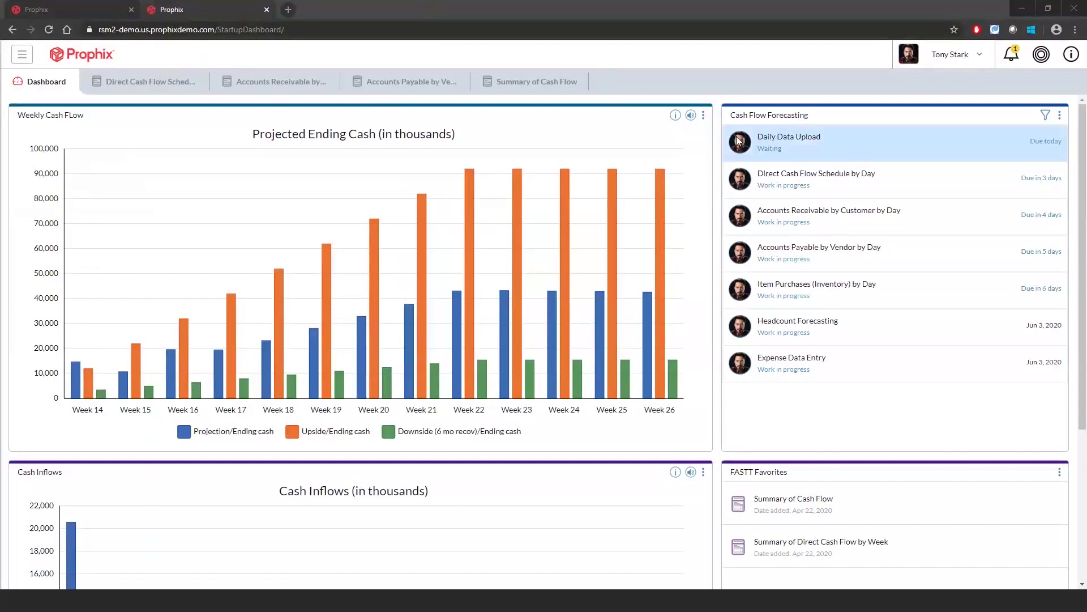
Step: Open Direct Cash Flow Schedule by Day and review its Cash inflows, Cash outflows and Ending cash rows
left_click(782, 184)
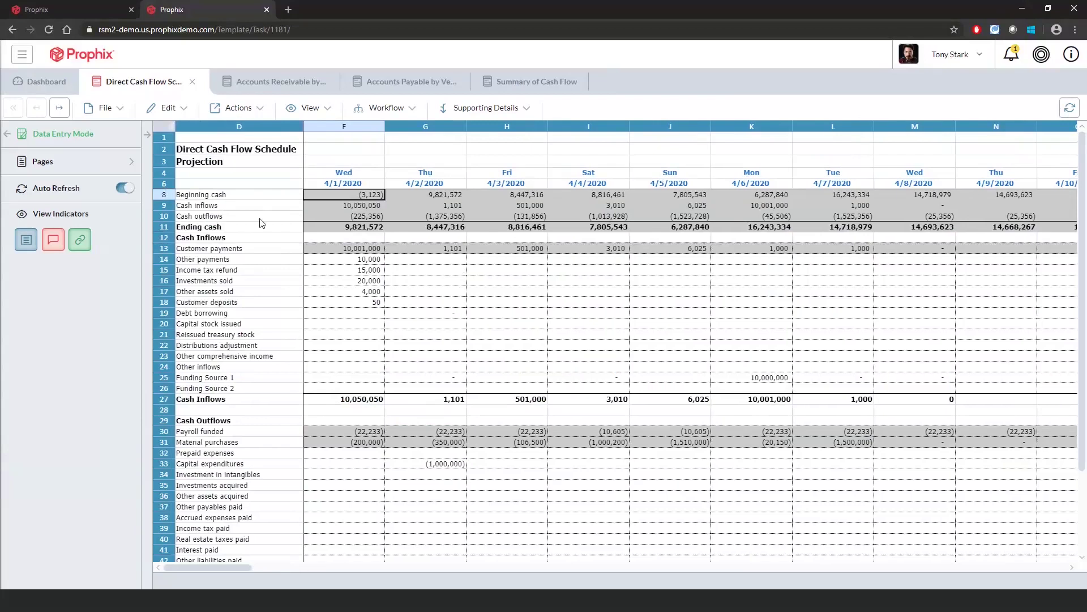
left_click(238, 207)
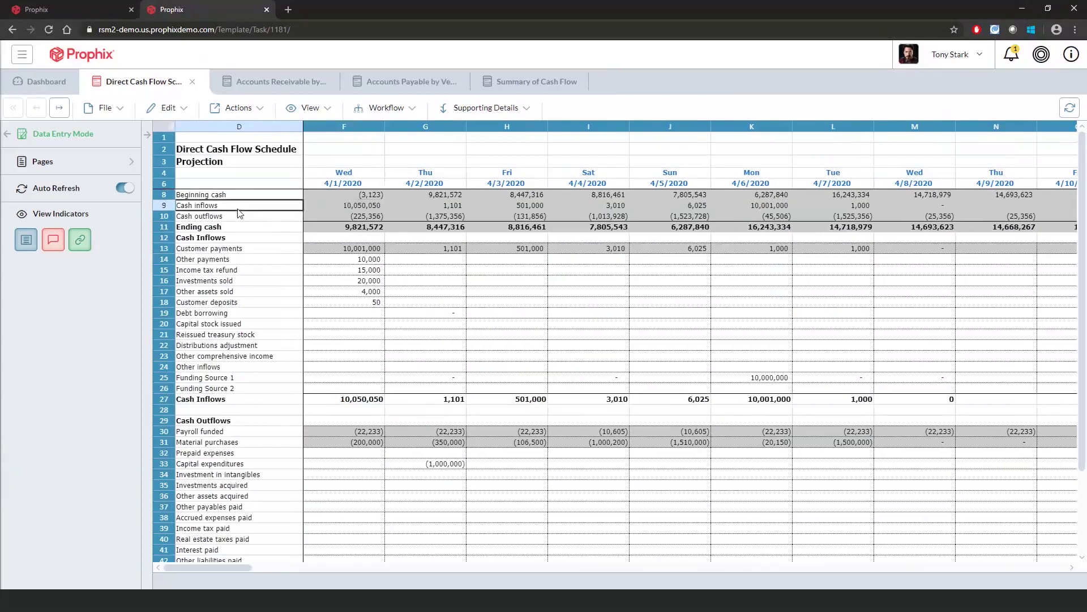
left_click(254, 220)
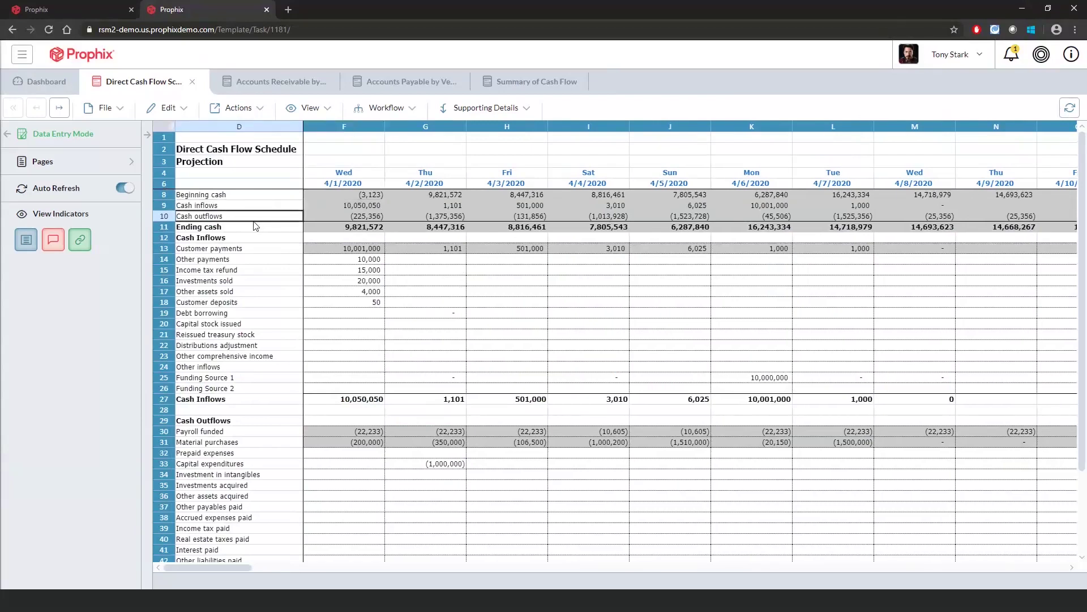
left_click(244, 231)
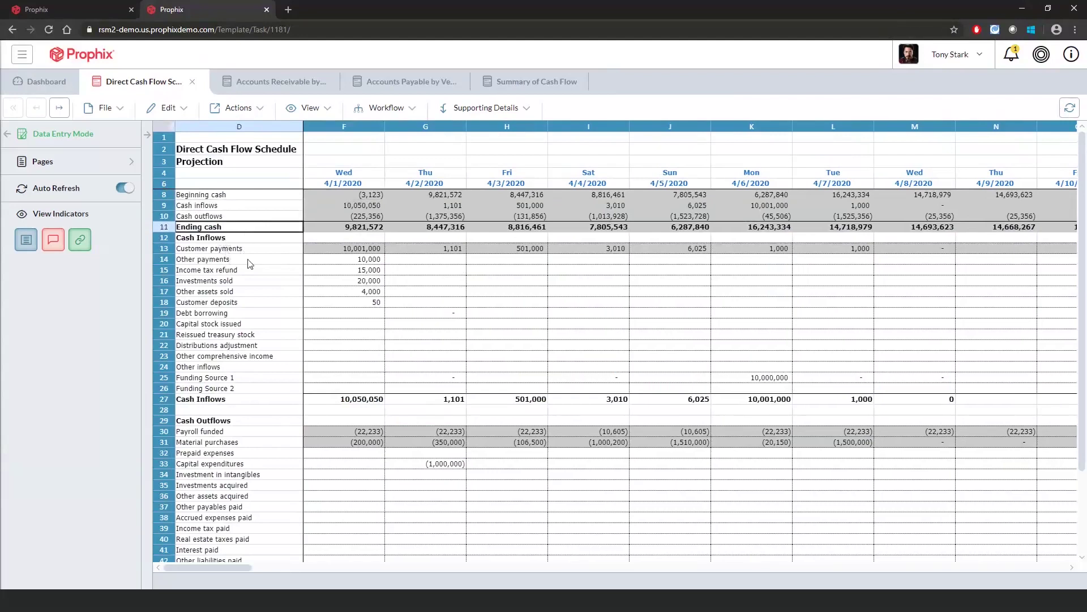
Step: Enter 10,000,000 Debt borrowing for Friday 4/3/2020
left_click(353, 259)
key("Up")
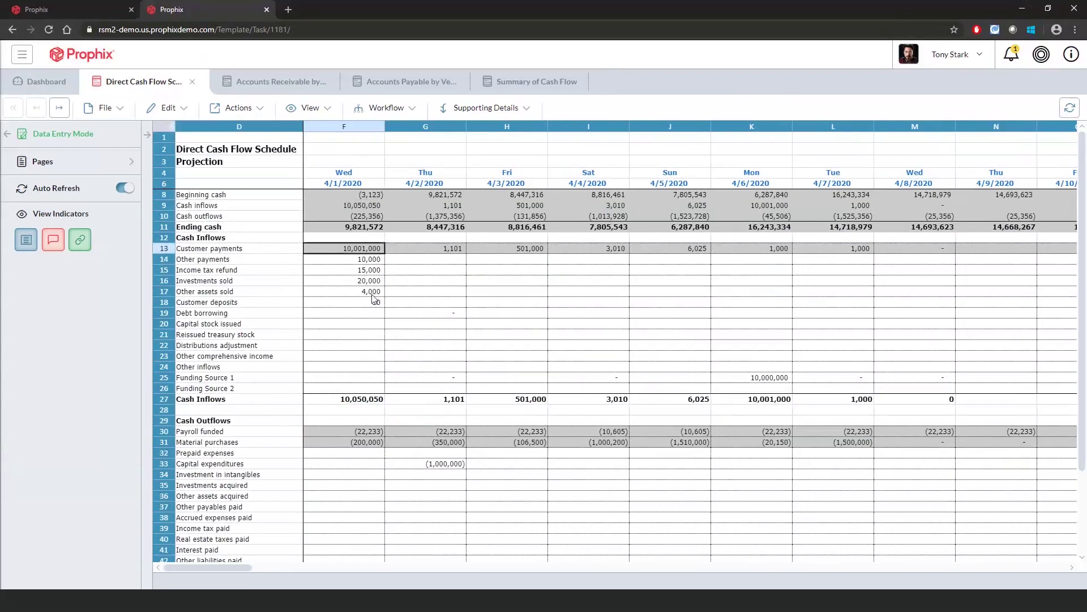
key("Down")
key("Down")
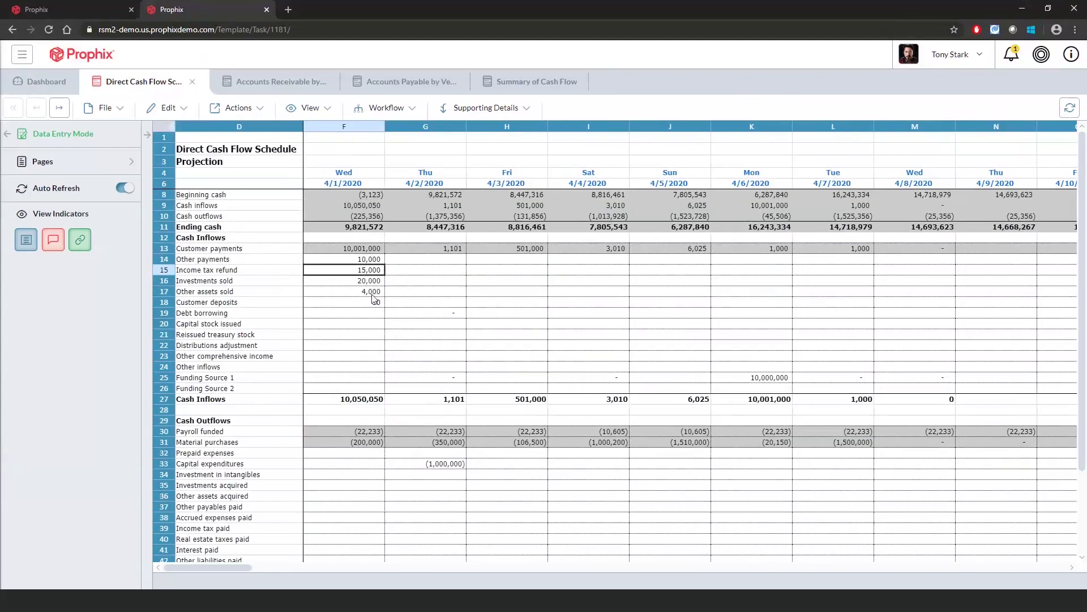
key("Down")
key("Down")
key("Down")
key("Down")
key("Down")
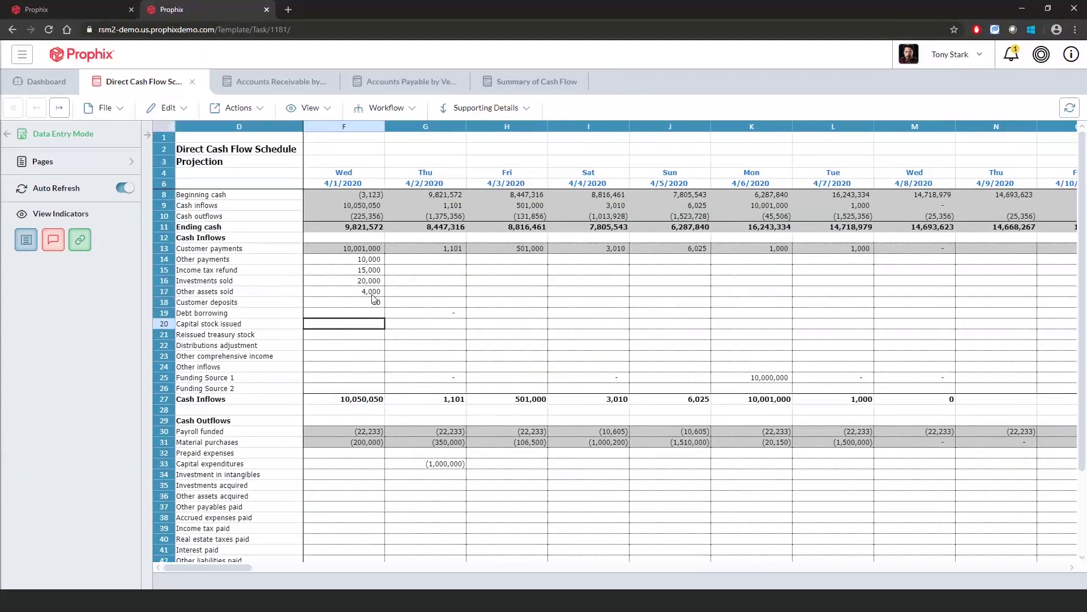
key("Up")
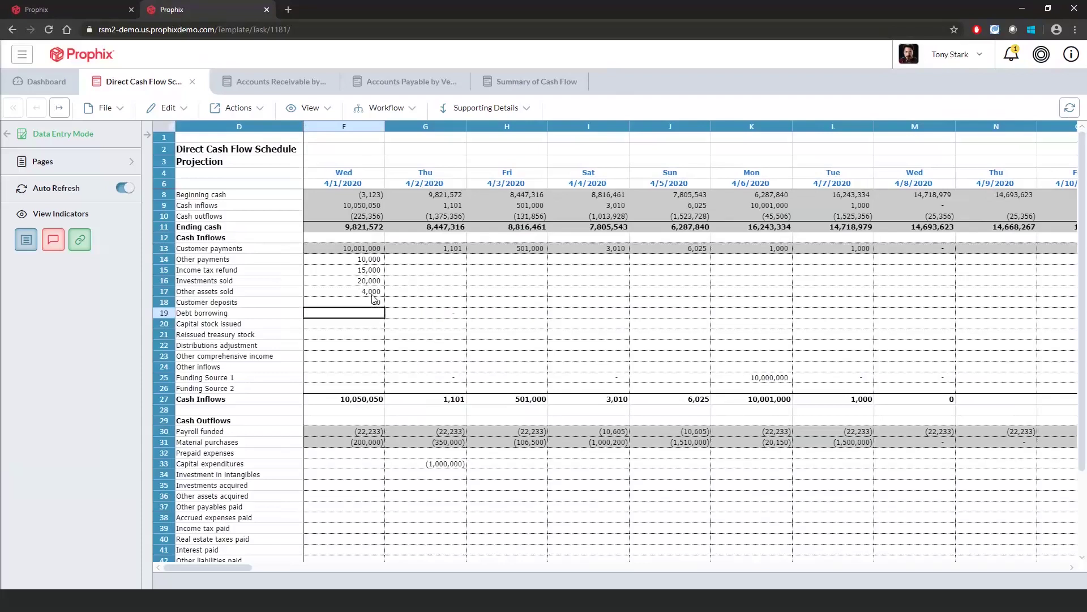
key("Right")
key("Right")
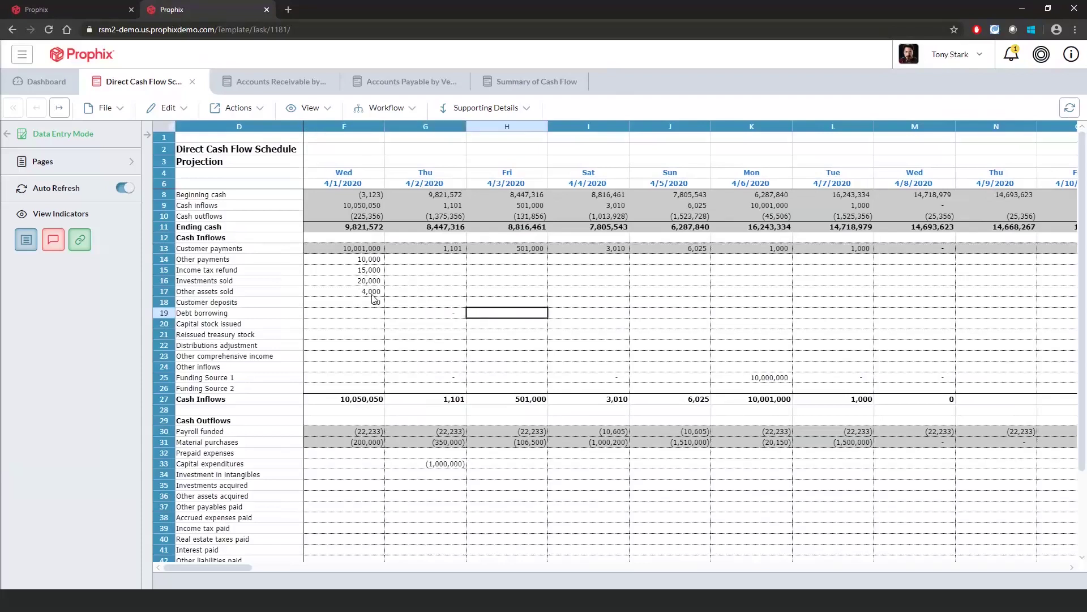
type("10")
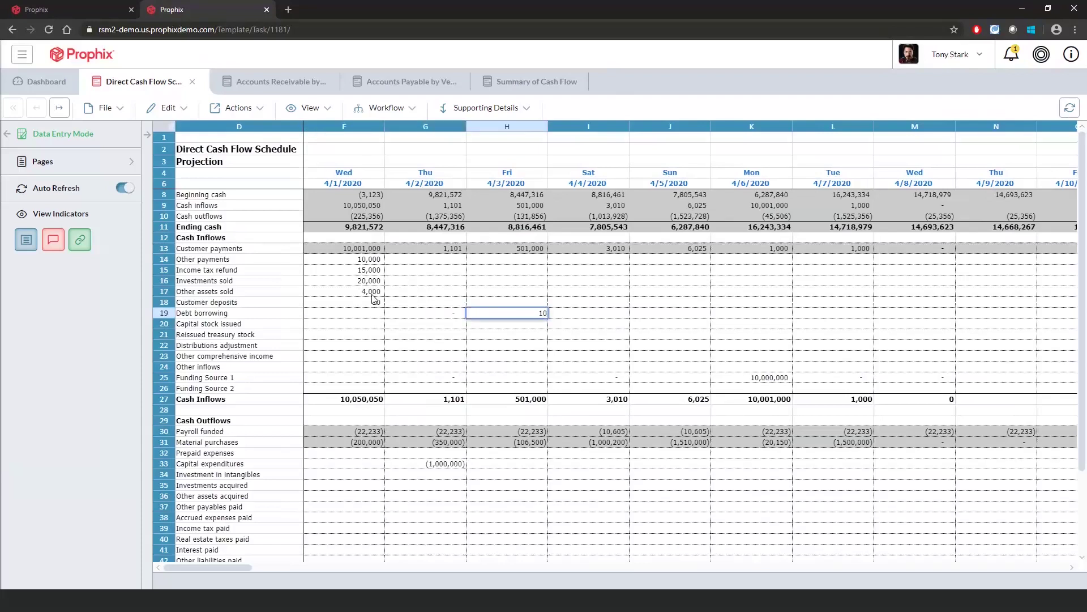
type("000000")
key("Return")
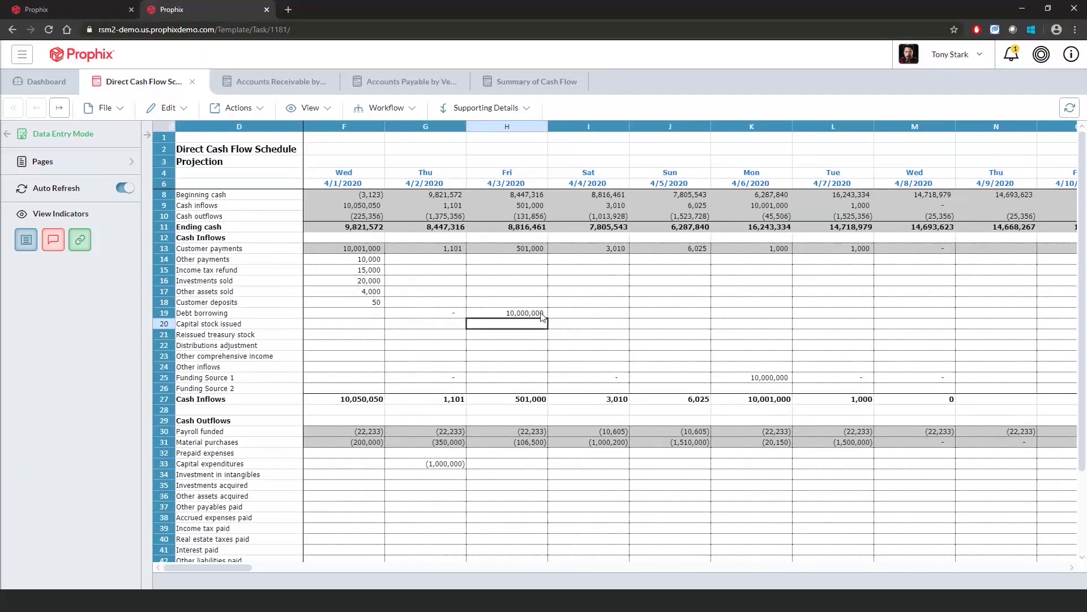
Step: Enter -5,000,000 Investments acquired for Friday 4/3/2020
scroll(516, 396, "down", 2)
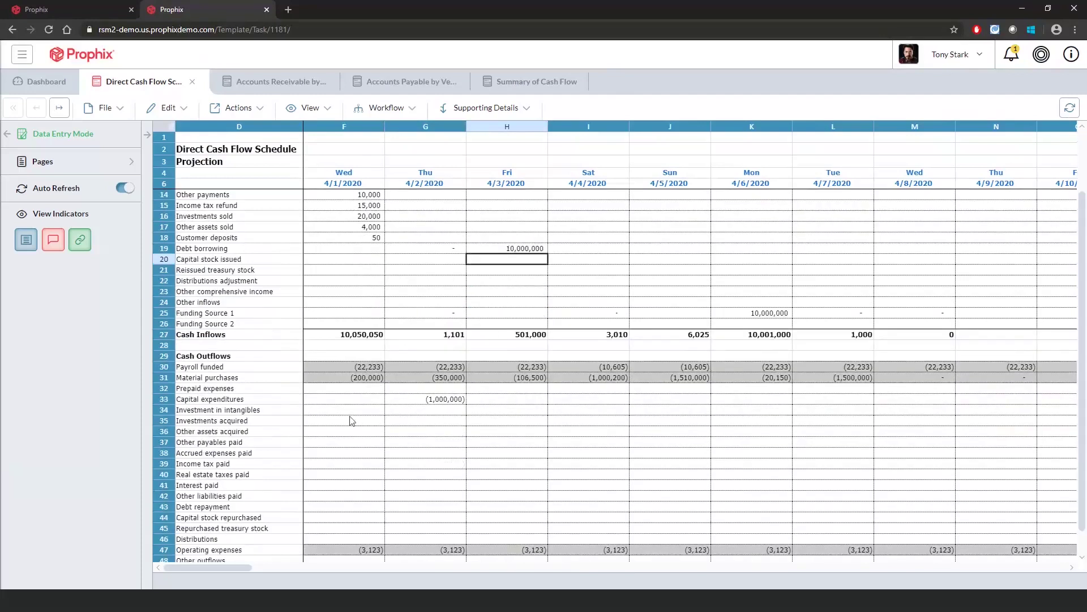
left_click(492, 421)
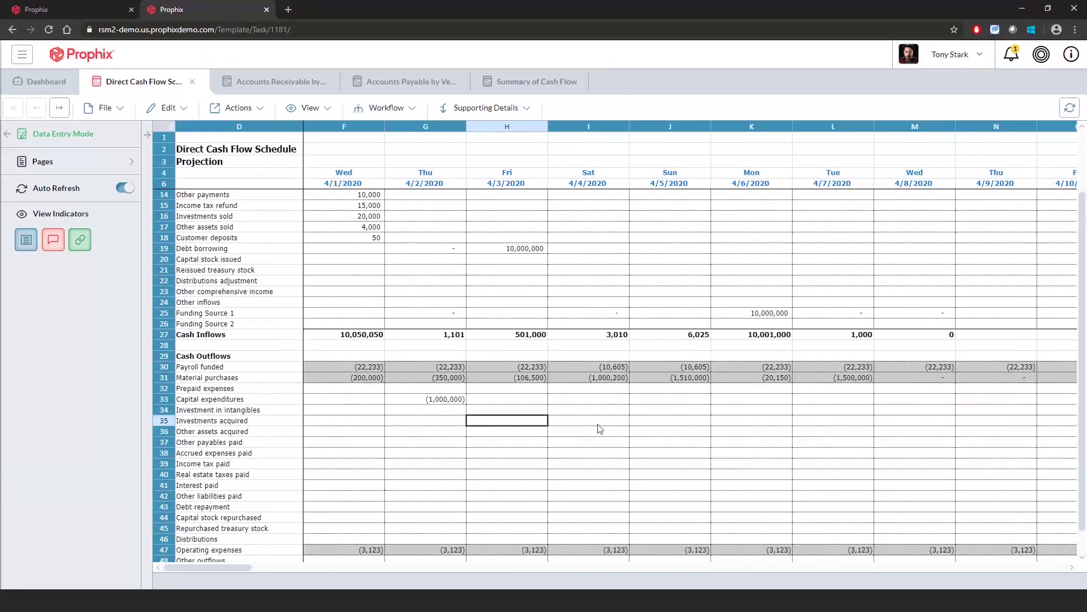
type("-500")
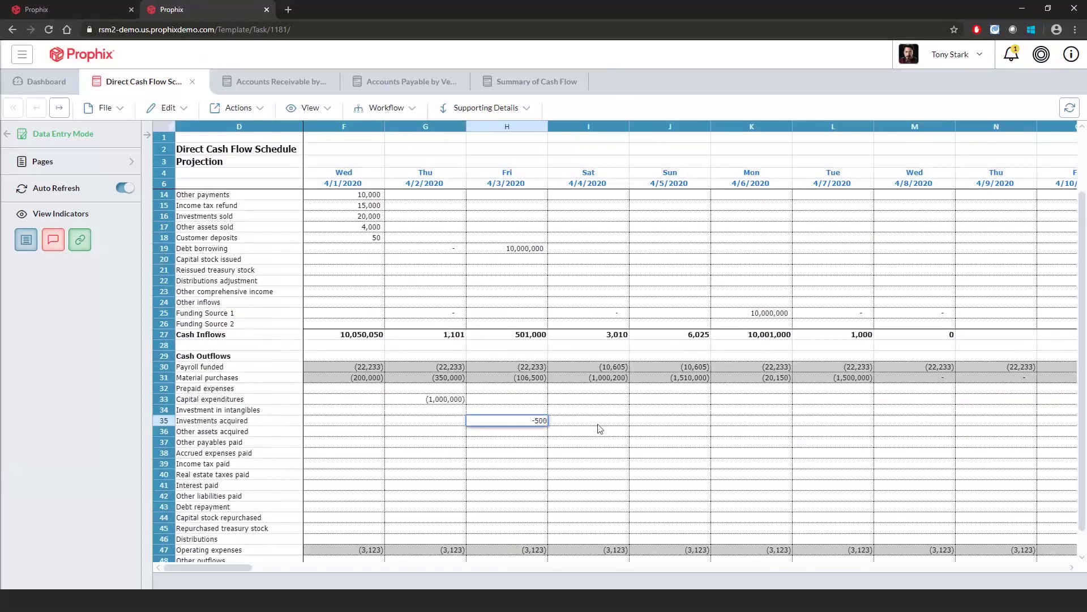
type("0000")
key("Return")
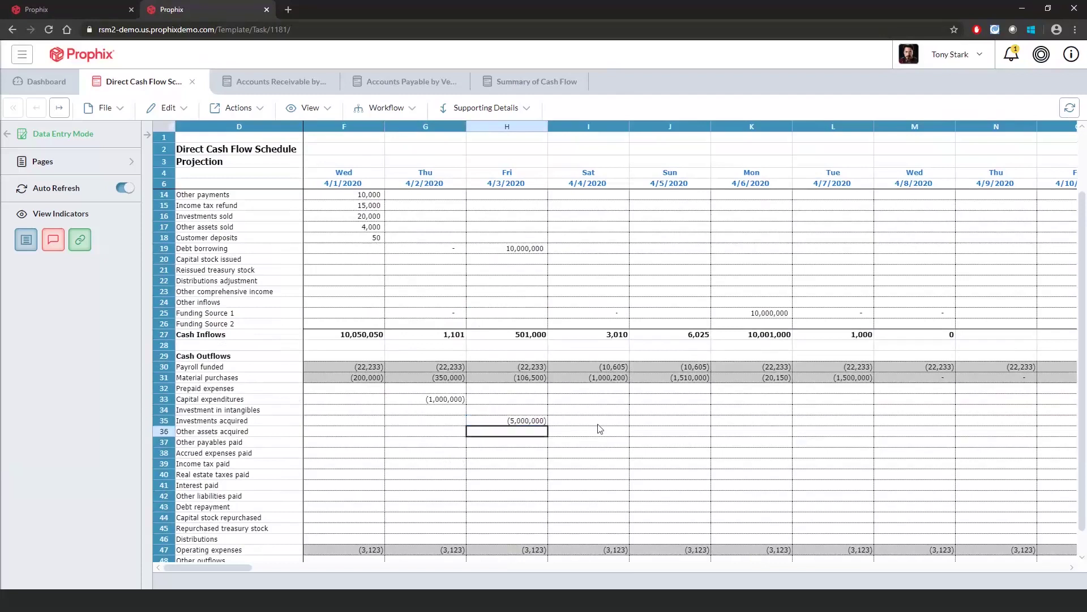
scroll(760, 247, "up", 2)
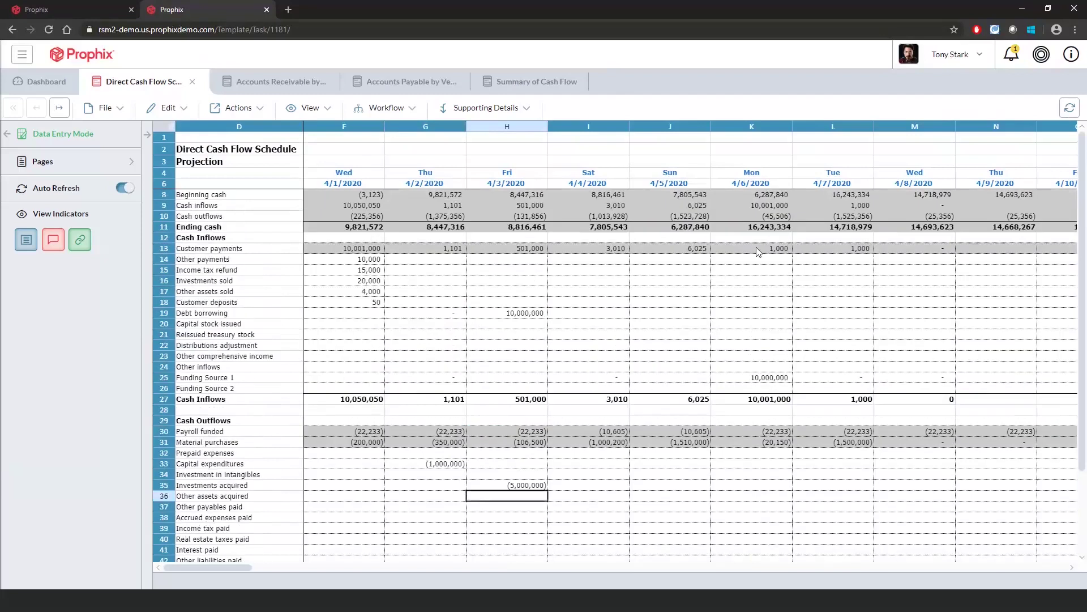
Step: Refresh the schedule, then reset the dashboard's Cash Inflows chart with the updated data
left_click(1070, 108)
left_click(63, 86)
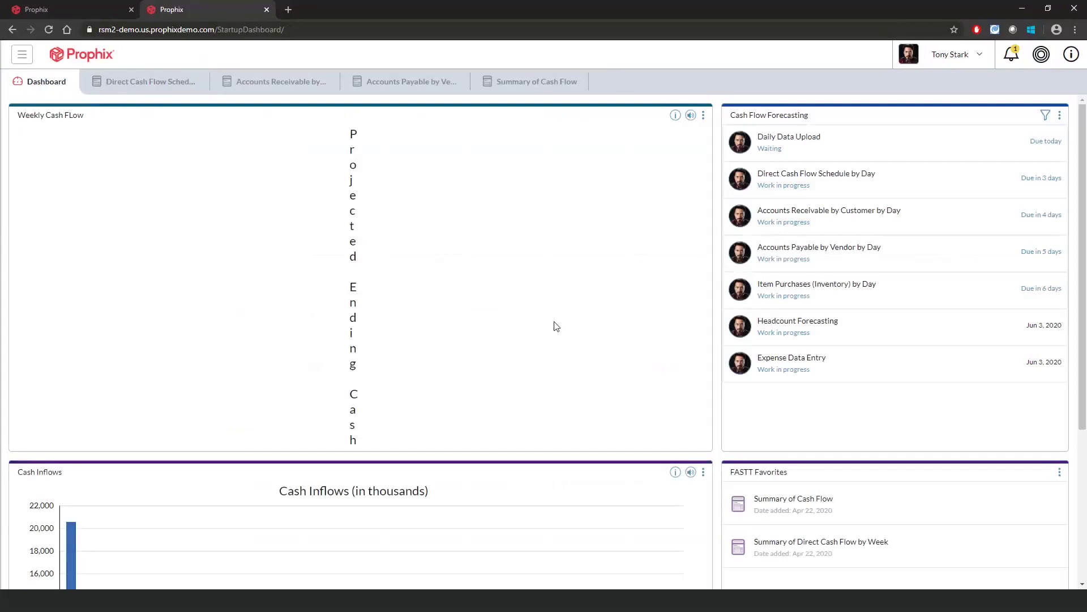
scroll(554, 325, "down", 4)
left_click(703, 244)
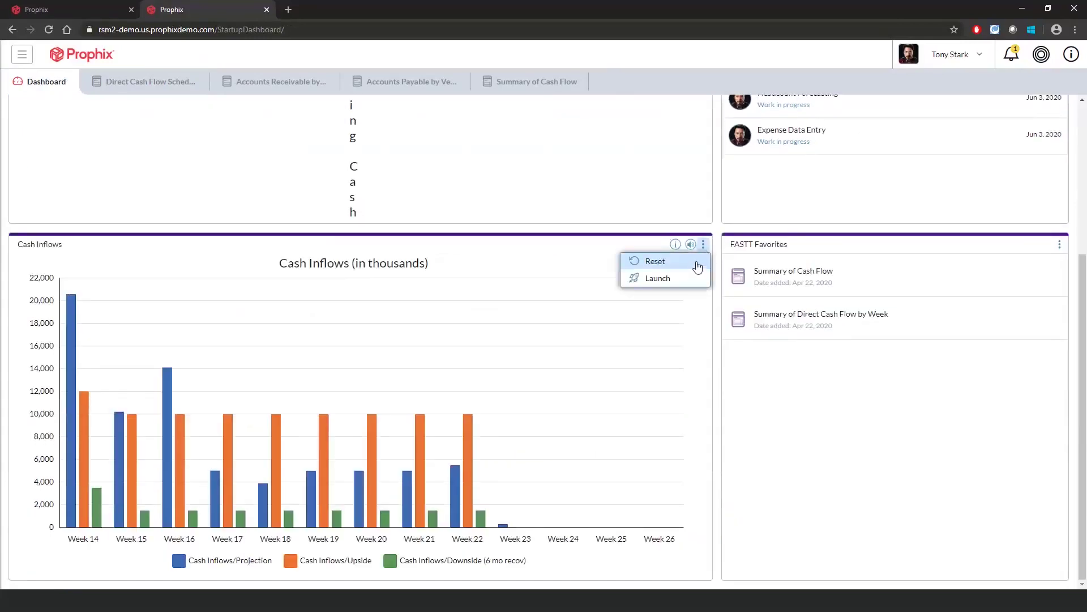
left_click(655, 261)
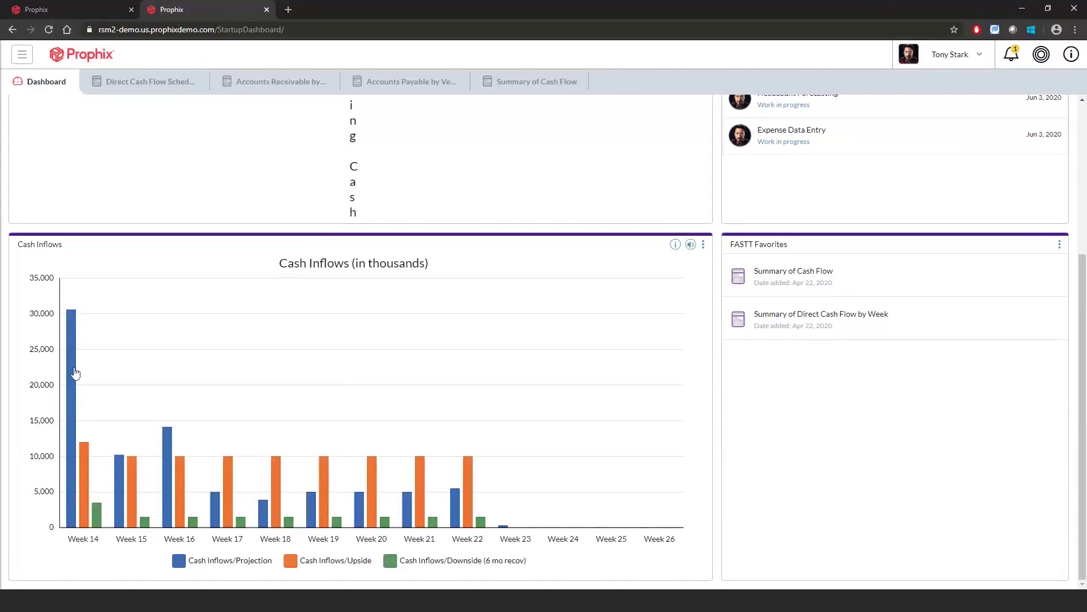
Step: Drill Week 14 projected inflows down by day, then open Accounts Receivable by Customer by Day
mouse_move(74, 372)
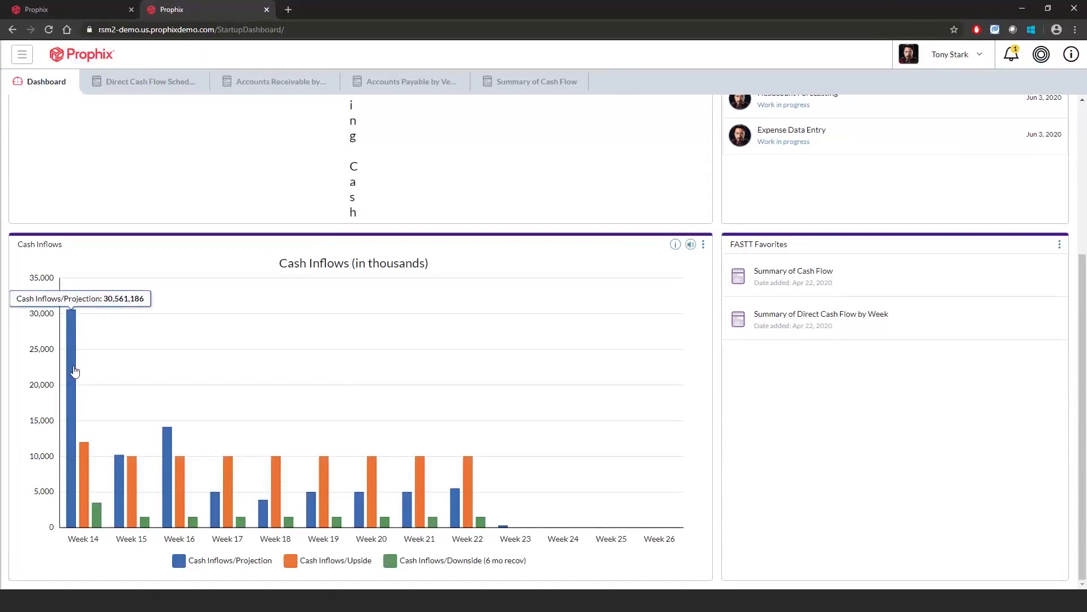
left_click(74, 372)
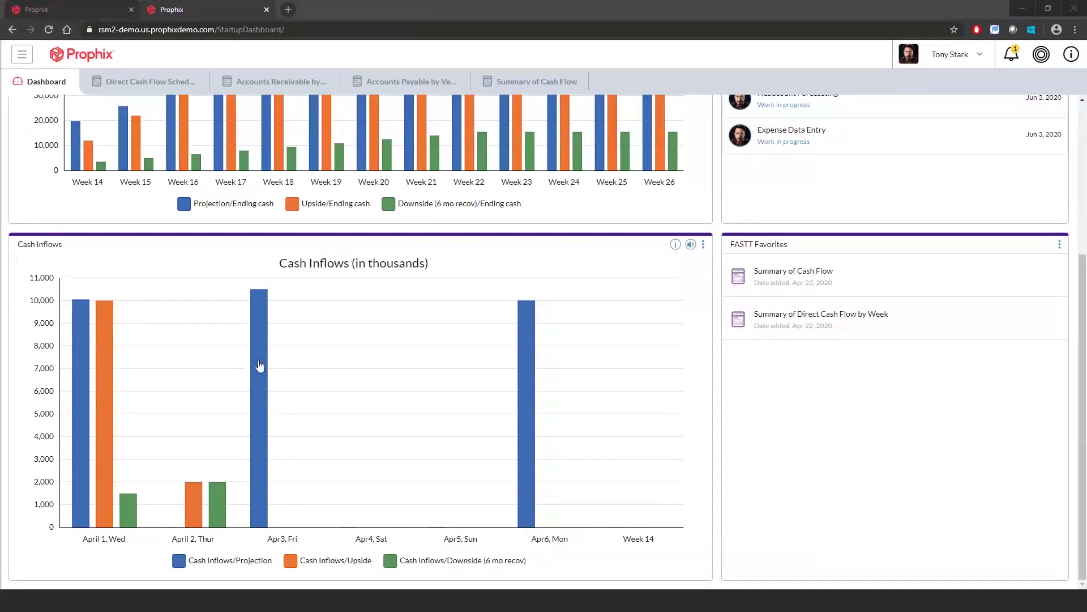
mouse_move(259, 365)
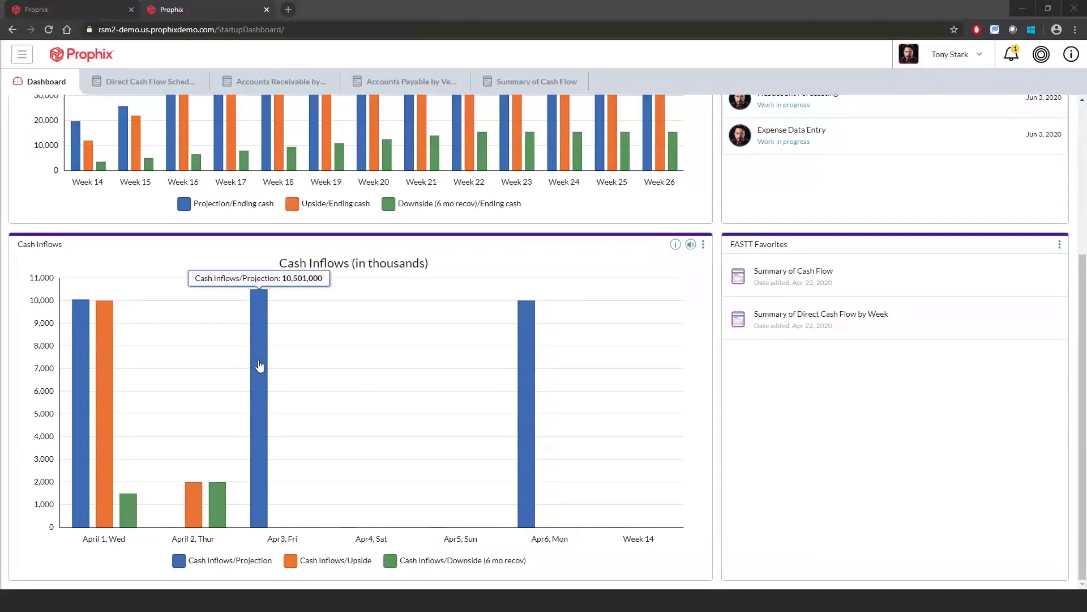
scroll(471, 363, "up", 3)
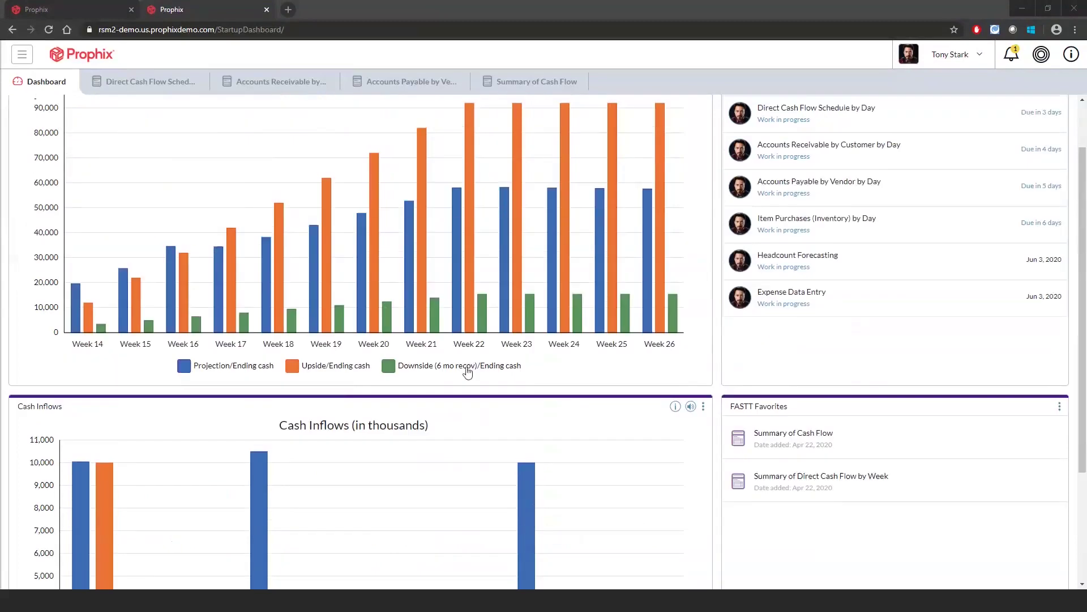
scroll(458, 404, "up", 1)
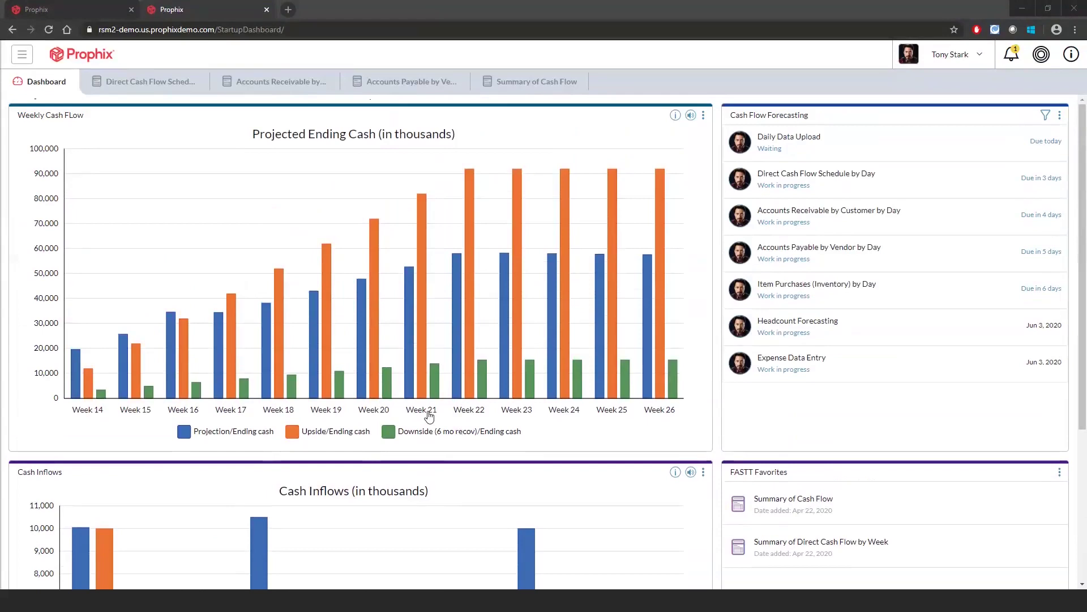
left_click(826, 220)
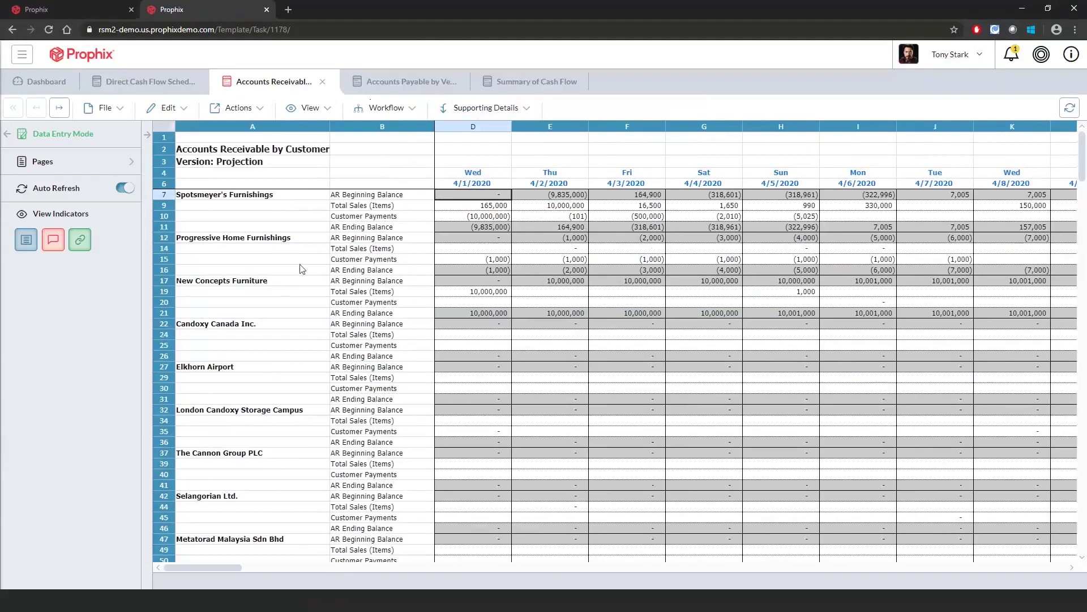
Step: Step through the AR row labels: Total Sales, AR Beginning Balance, Customer Payments, AR Ending Balance
left_click(345, 205)
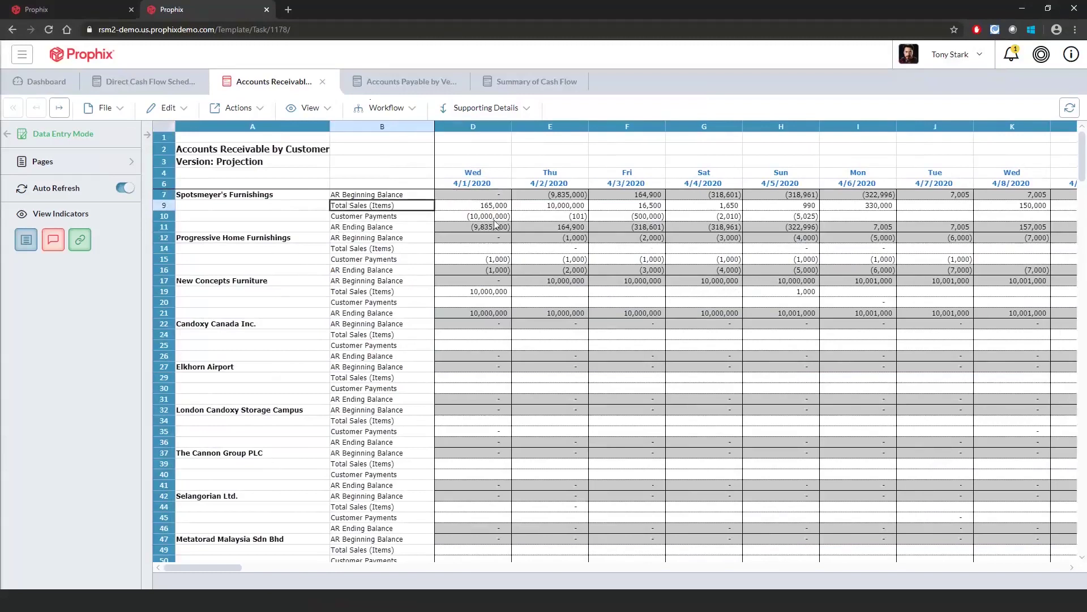
key("Up")
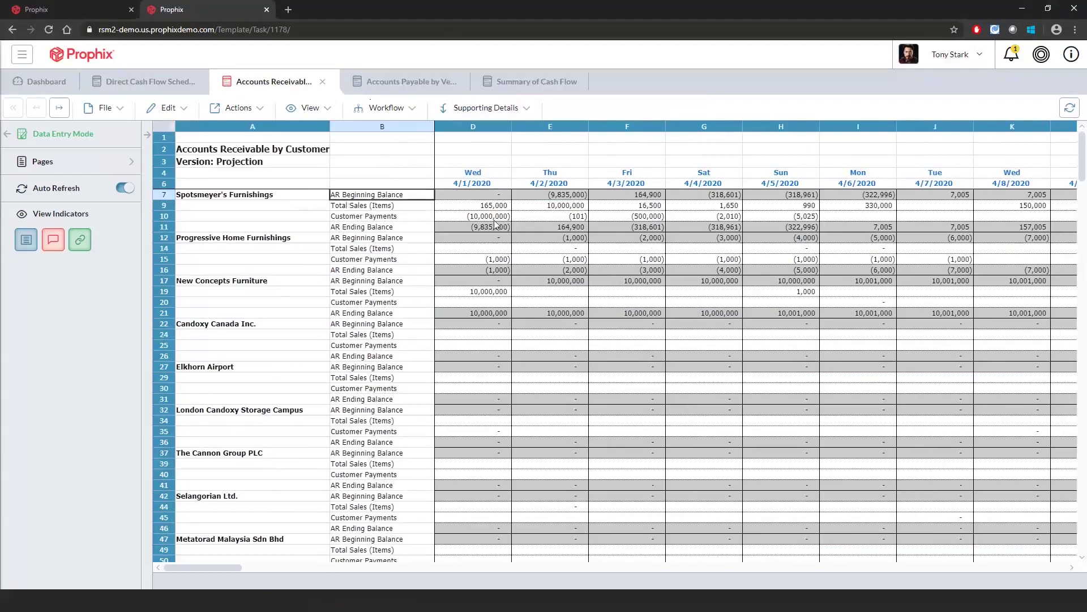
key("Down")
key("Down")
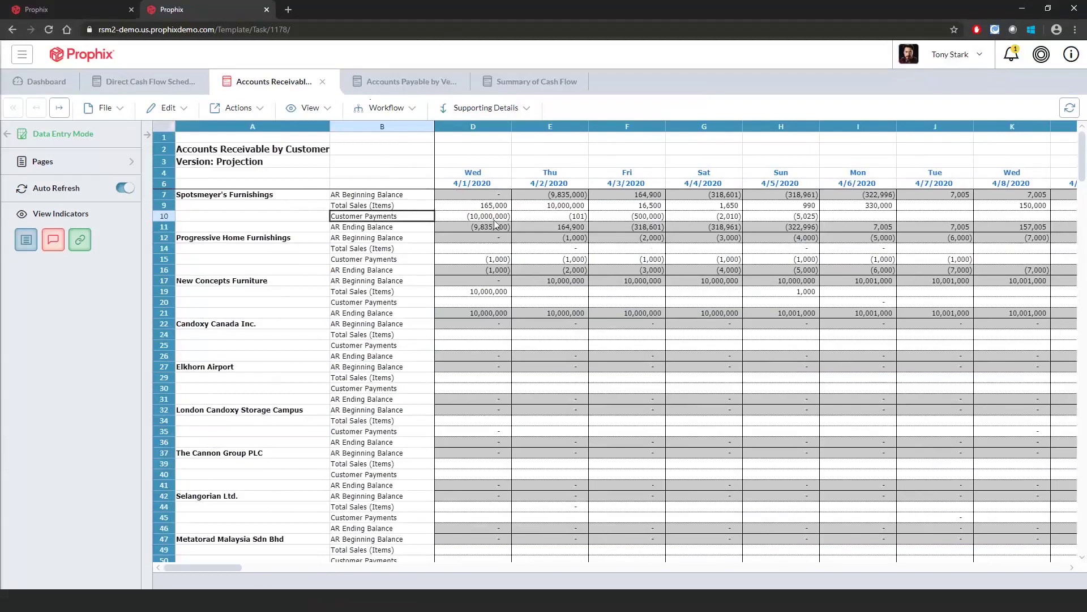
key("Down")
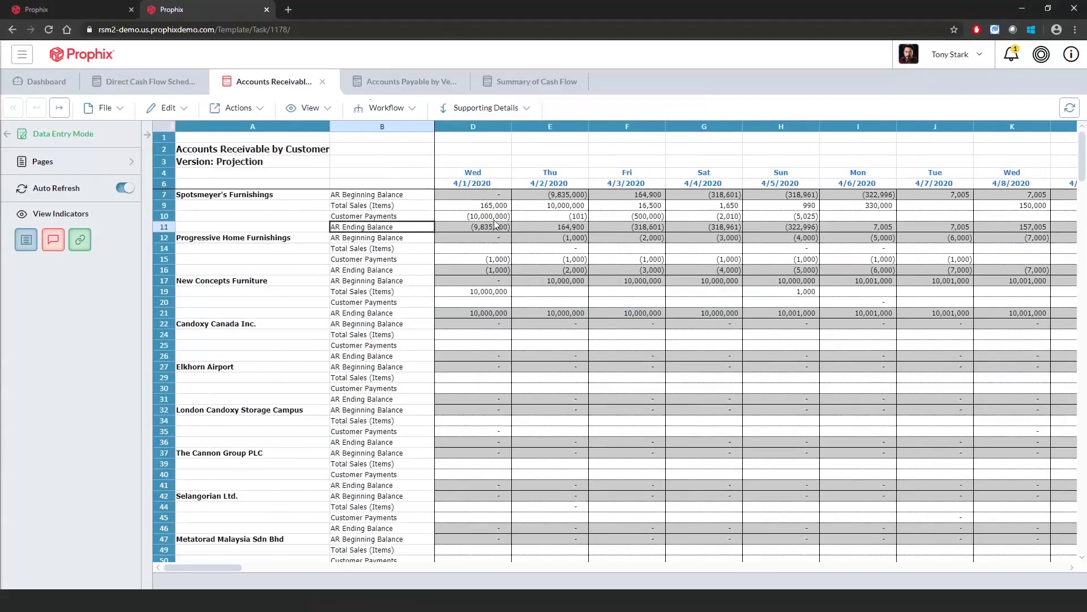
Step: List the available versions under Pages, then select Spotsmeyer's 4/1 customer payment
left_click(66, 173)
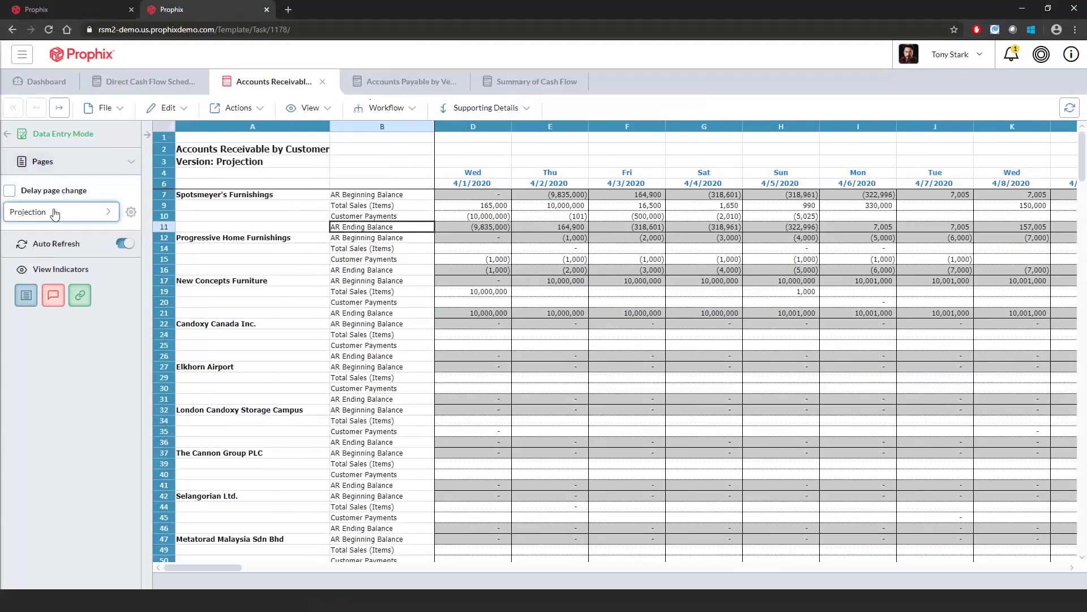
left_click(54, 211)
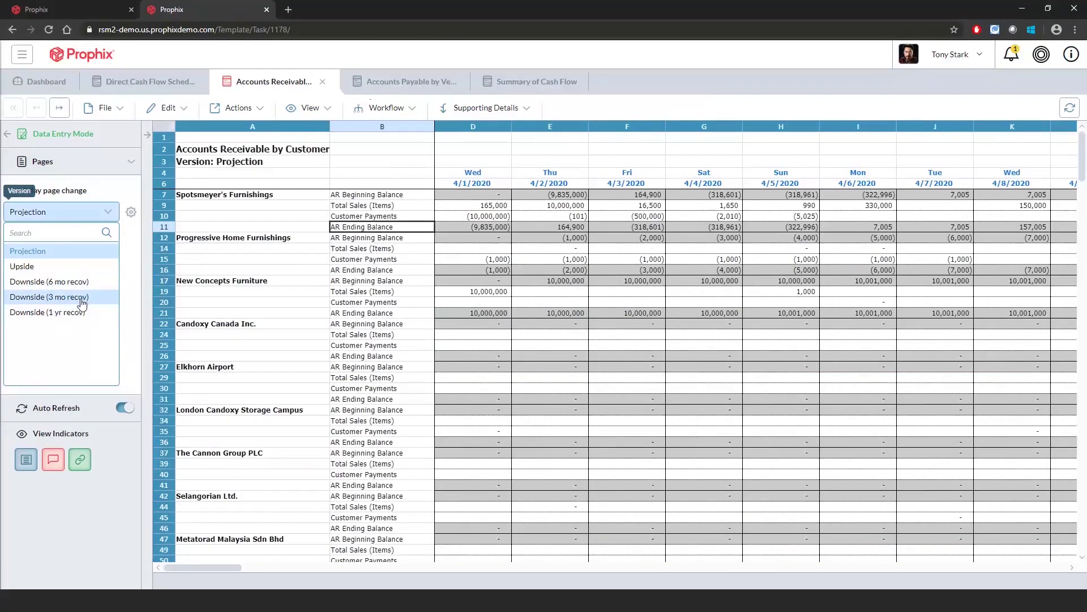
left_click(543, 251)
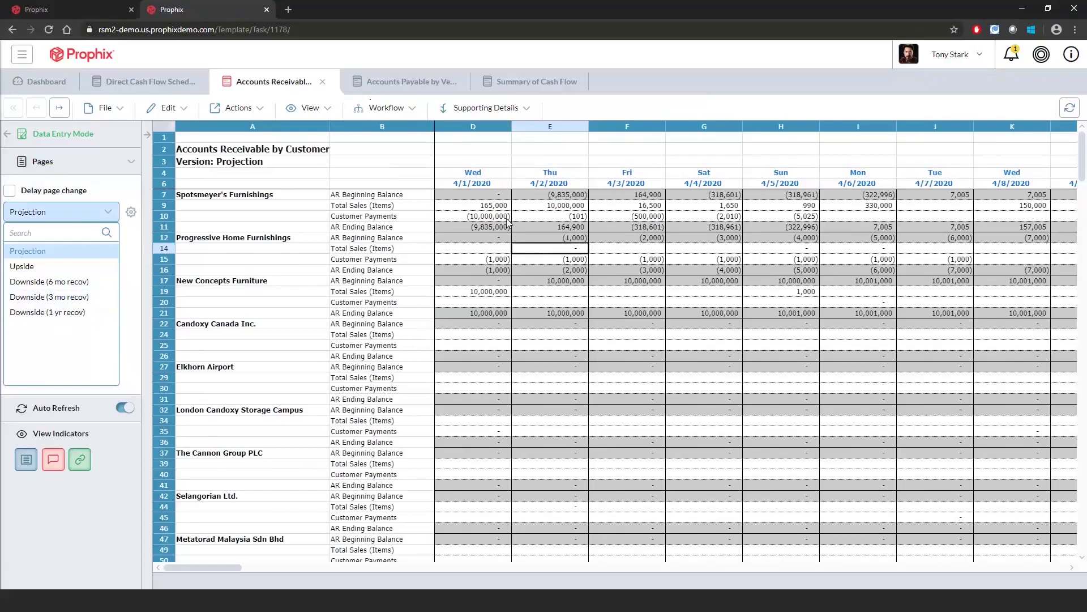
Step: Clear Spotsmeyer's 10,000,000 customer payment on 4/1
left_click(508, 222)
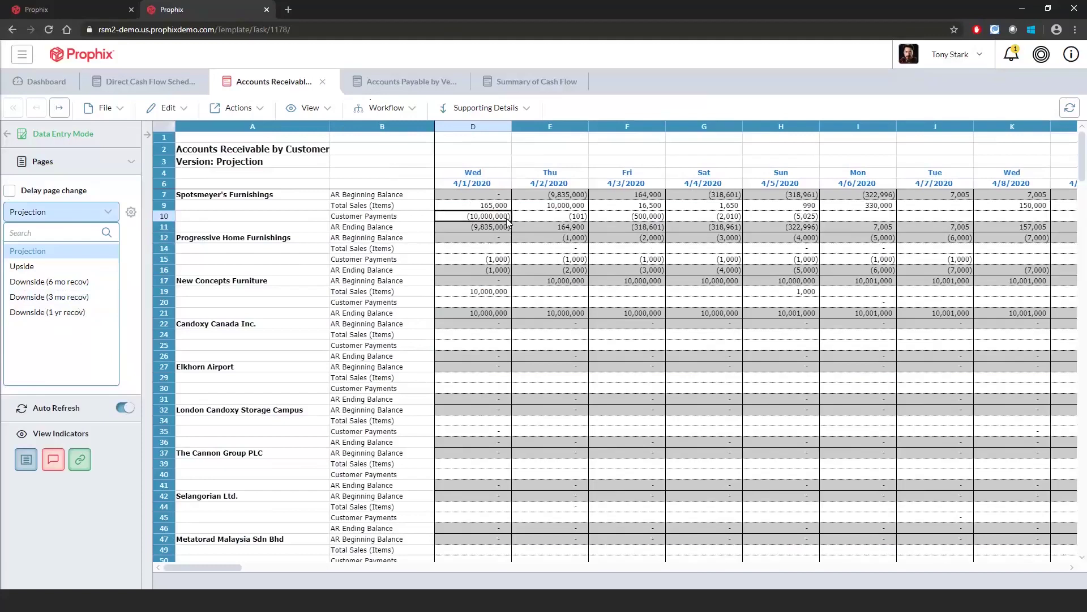
key("Right")
key("Up")
key("Left")
key("Down")
key("Delete")
key("Up")
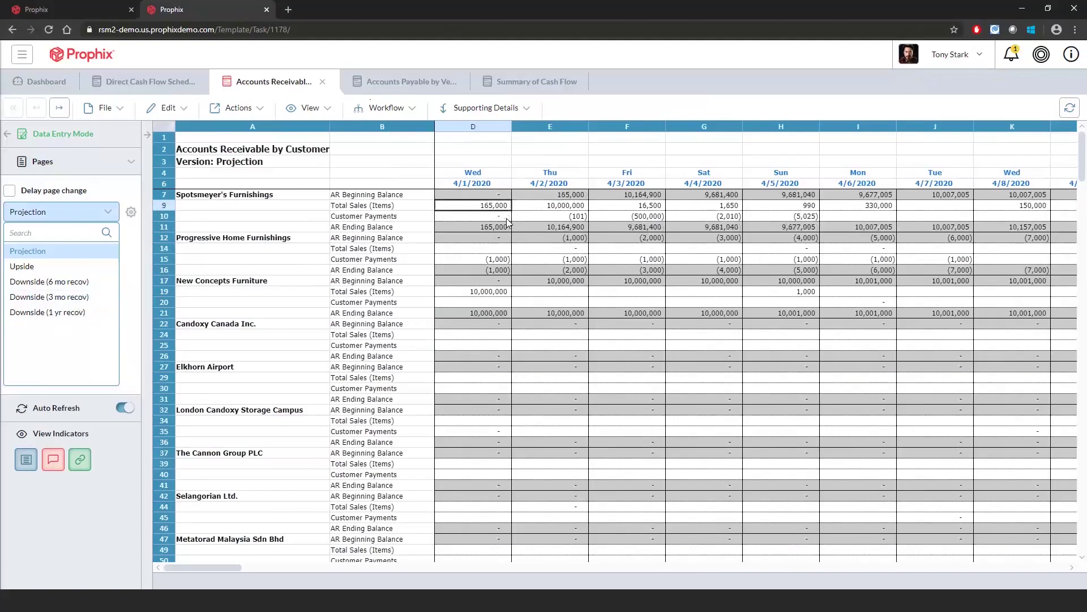
Step: Set the 4/14 customer payment to a formula referencing the 4/13 AR ending balance
key("Down")
key("Right")
key("Right")
key("Left")
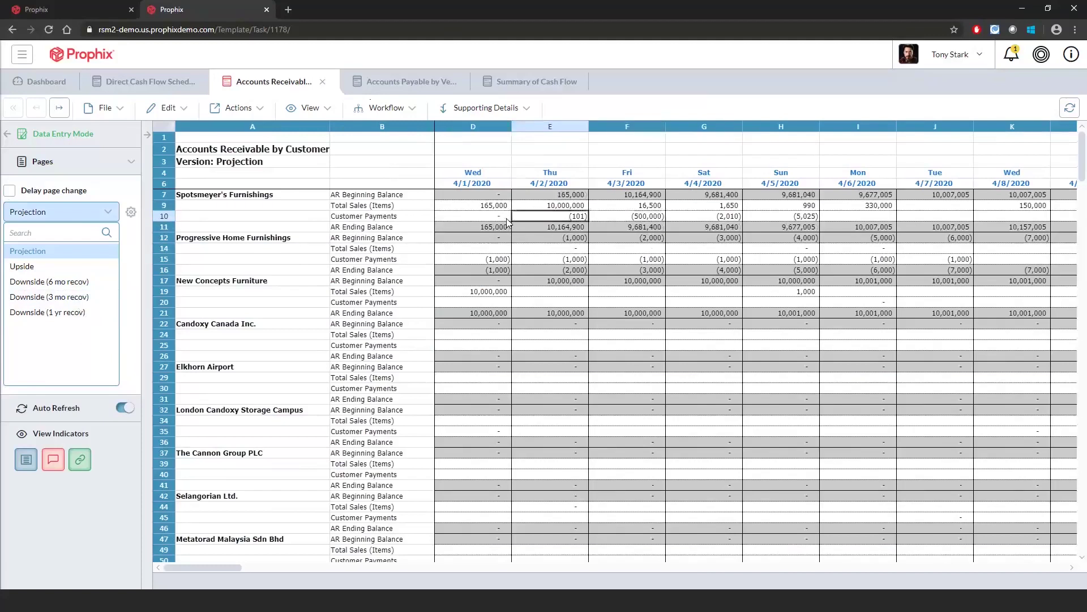
key("Up")
key("Down")
key("Right")
key("Right")
key("Right")
key("Right")
key("Right")
key("Right")
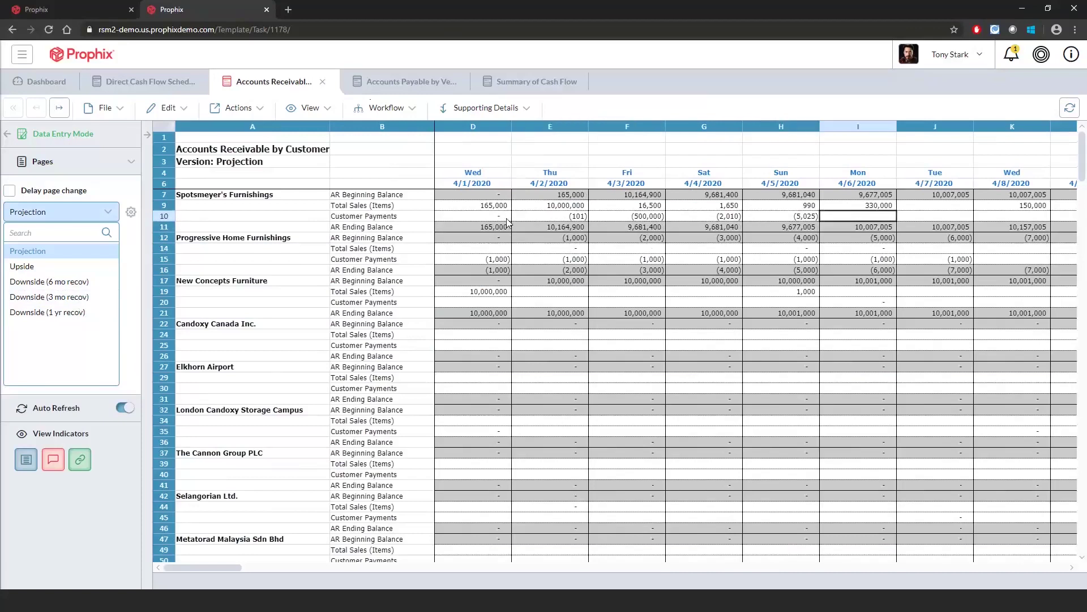
key("Right")
key("Right")
key("Right")
key("Right")
key("Right")
key("Right")
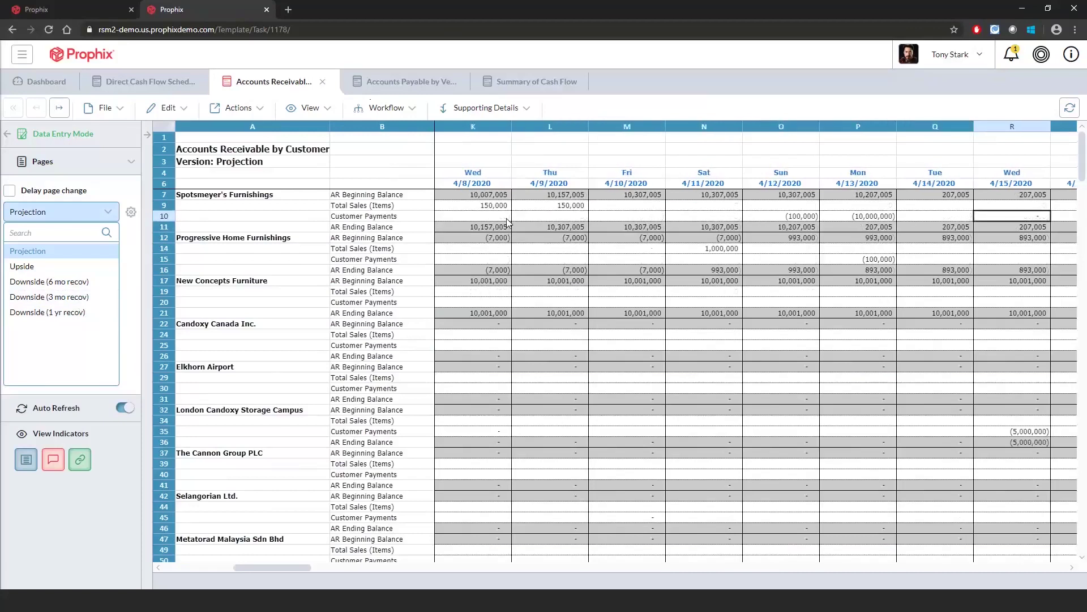
key("Left")
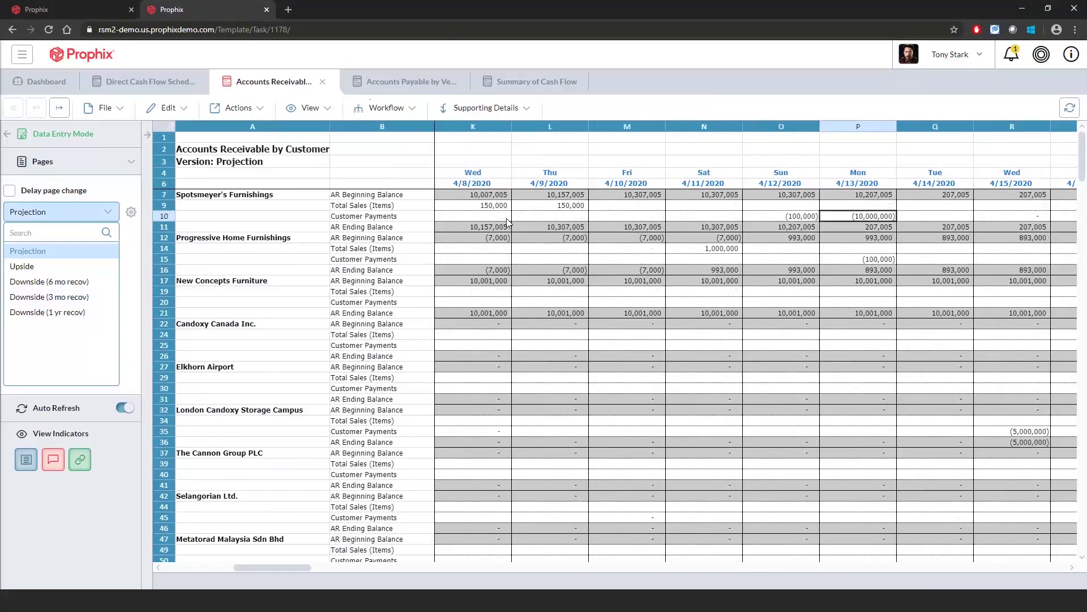
key("Right")
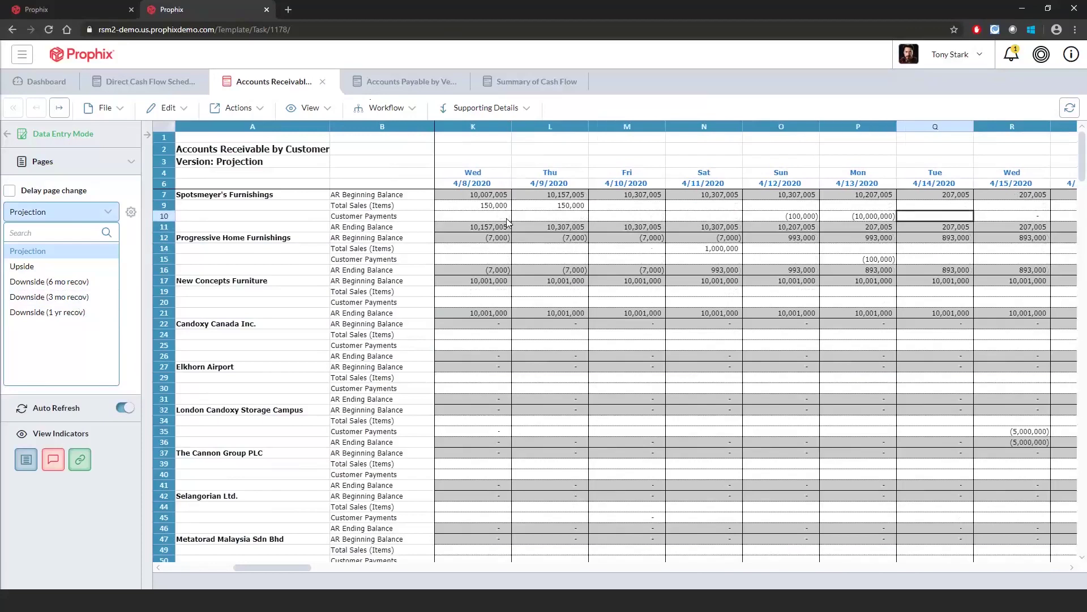
type("=")
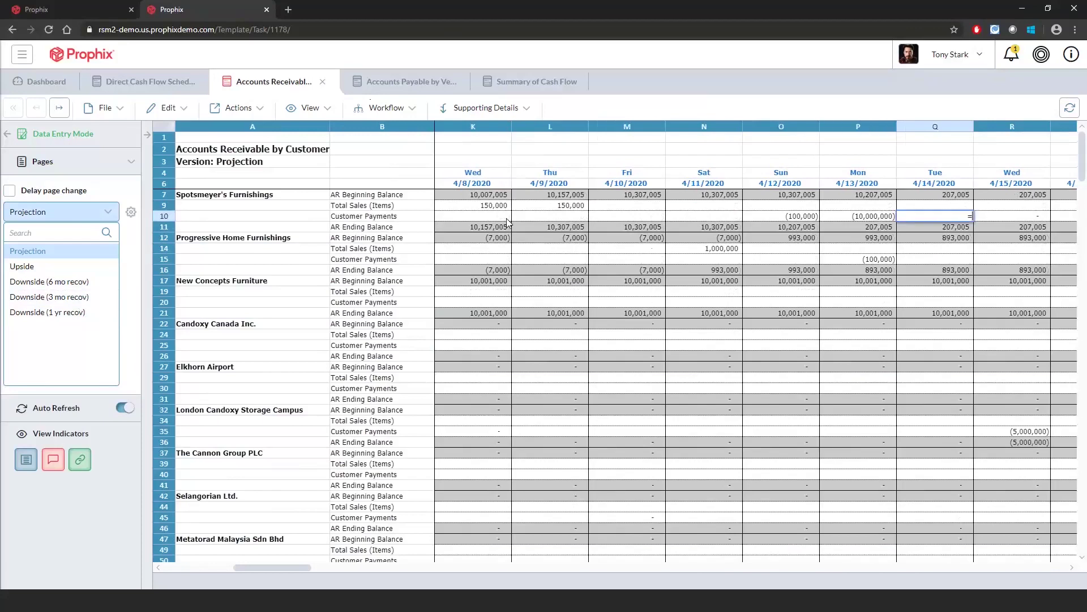
left_click(854, 226)
key("Return")
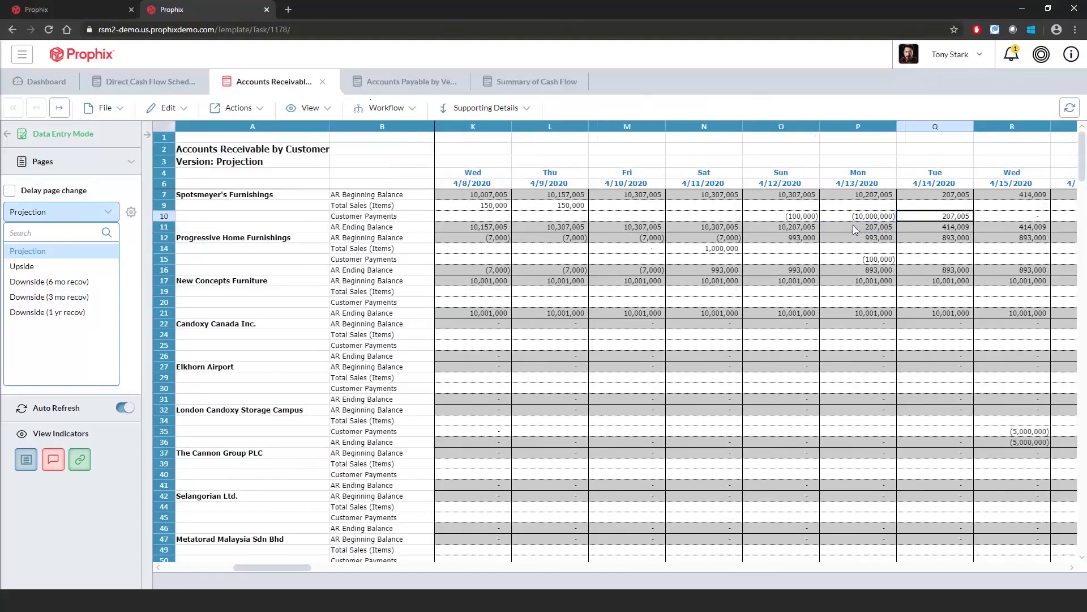
Step: Enter 20,000,000 total sales on 4/27
key("Right")
key("Right")
key("Right")
key("Right")
key("Right")
key("Right")
key("Right")
key("Right")
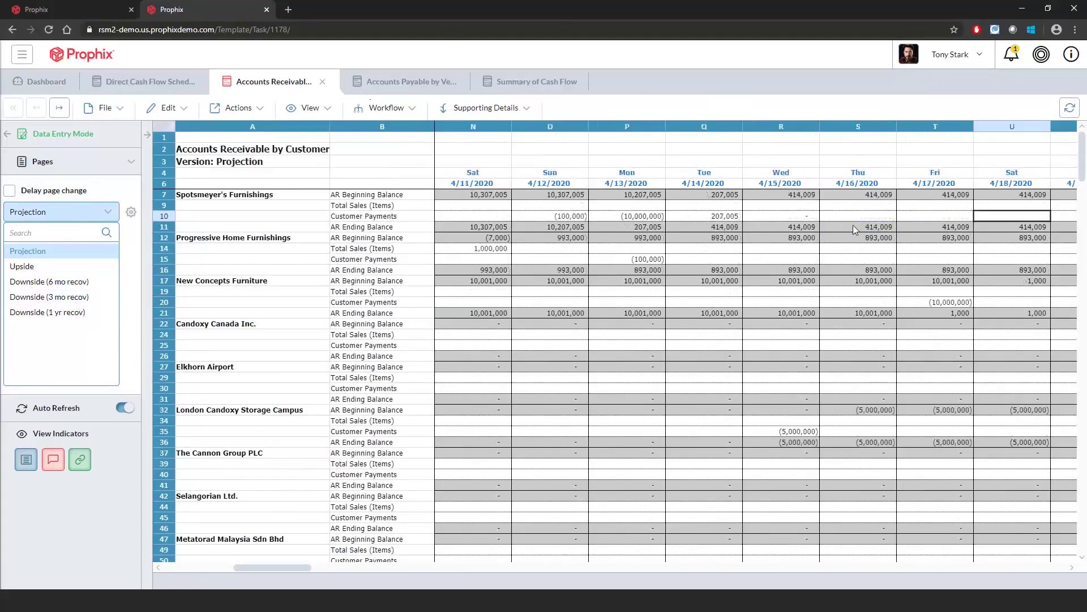
key("Right")
key("Right")
key("Right")
key("Right")
key("Right")
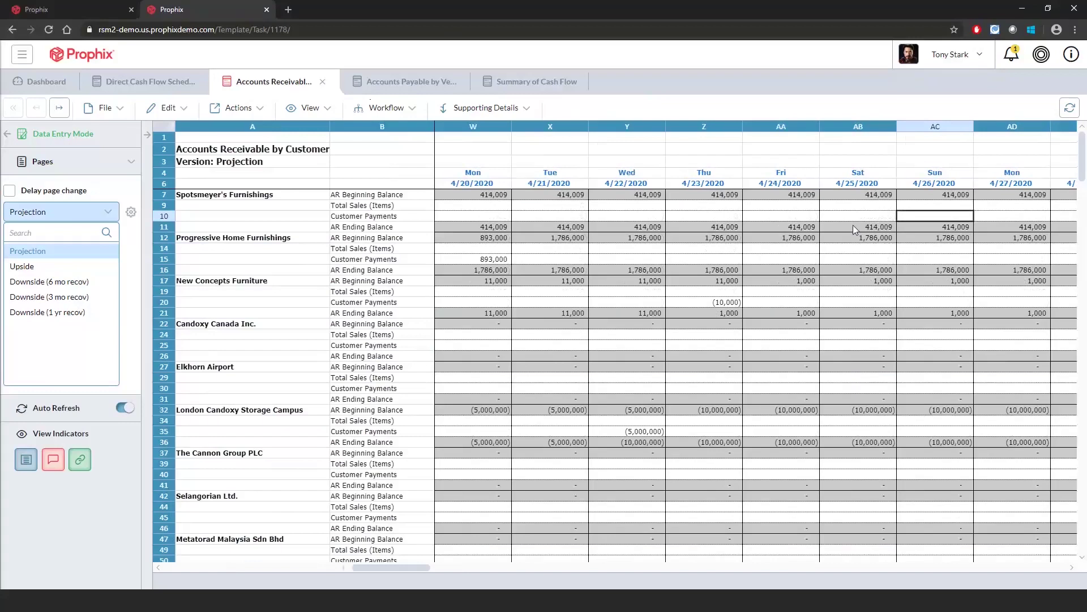
key("Up")
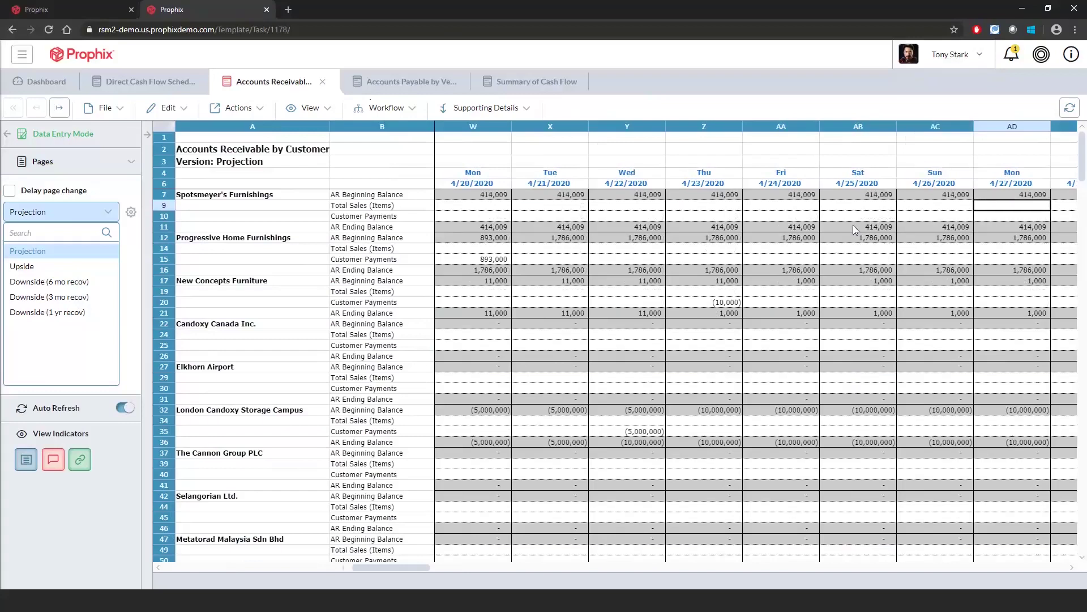
type("20,000,000")
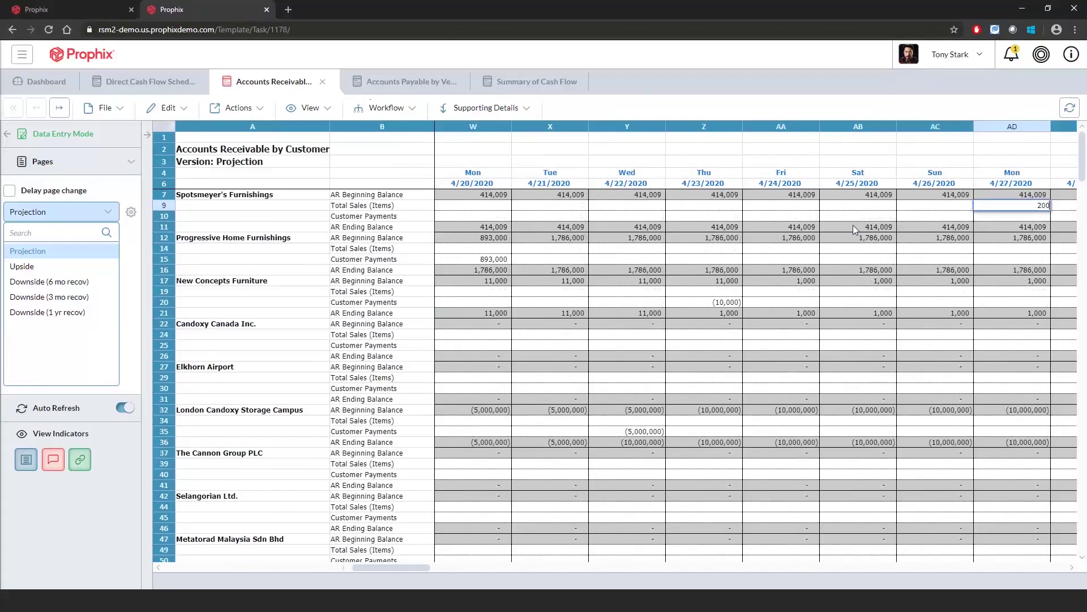
key("Return")
Step: Set the 5/15 payment to the negative 5/14 AR ending balance, then refresh the schedule
key("Right")
key("Right")
key("Right")
key("Right")
key("Right")
key("Right")
key("Right")
key("Right")
key("Right")
key("Right")
key("Right")
key("Right")
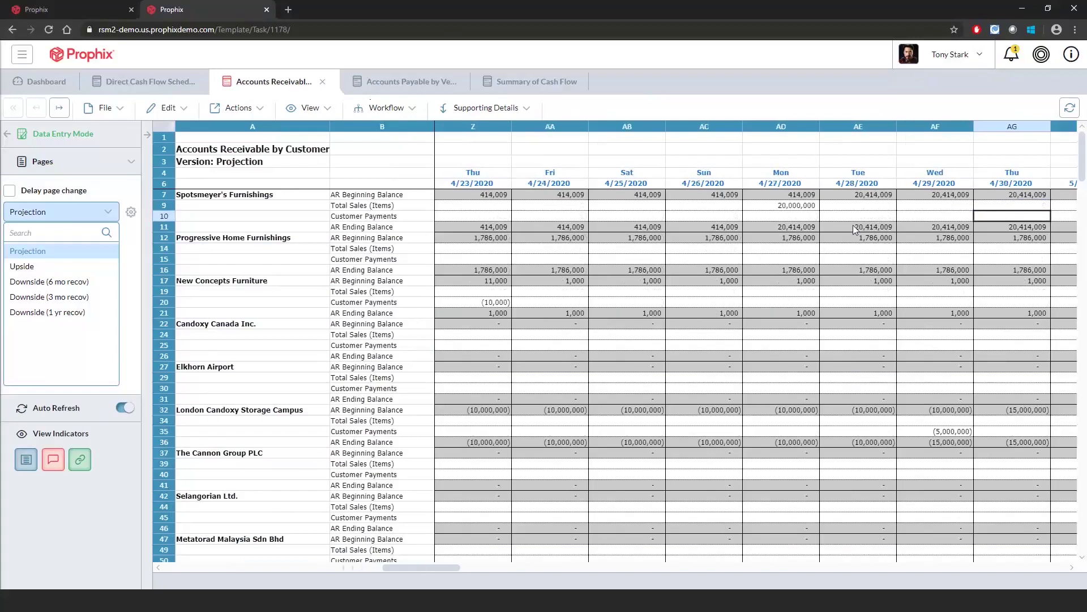
key("Right")
key("Right")
key("Right")
key("Right")
key("Right")
key("Right")
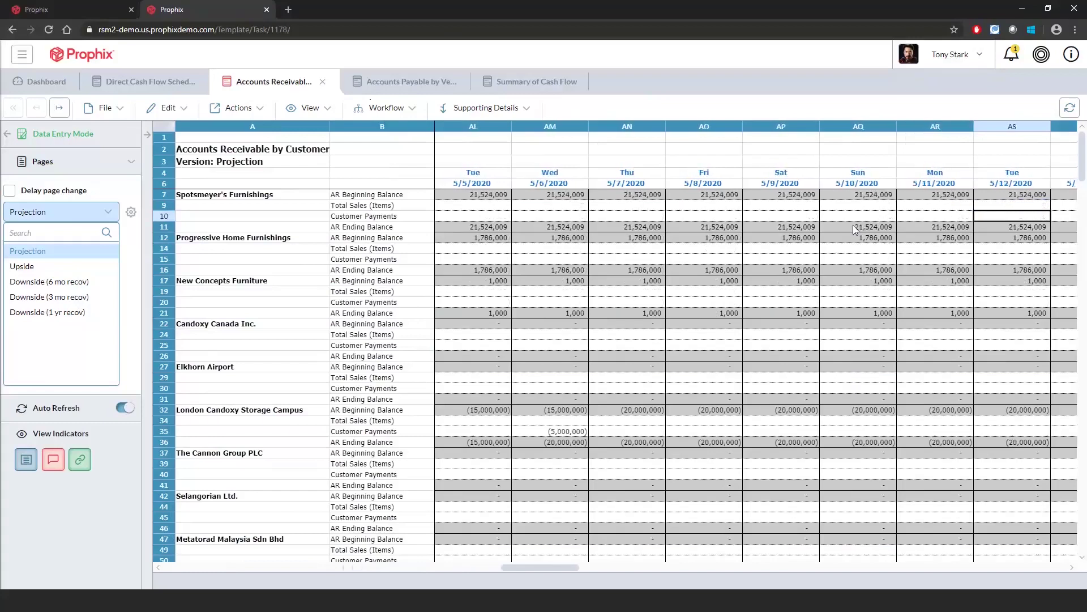
type("=")
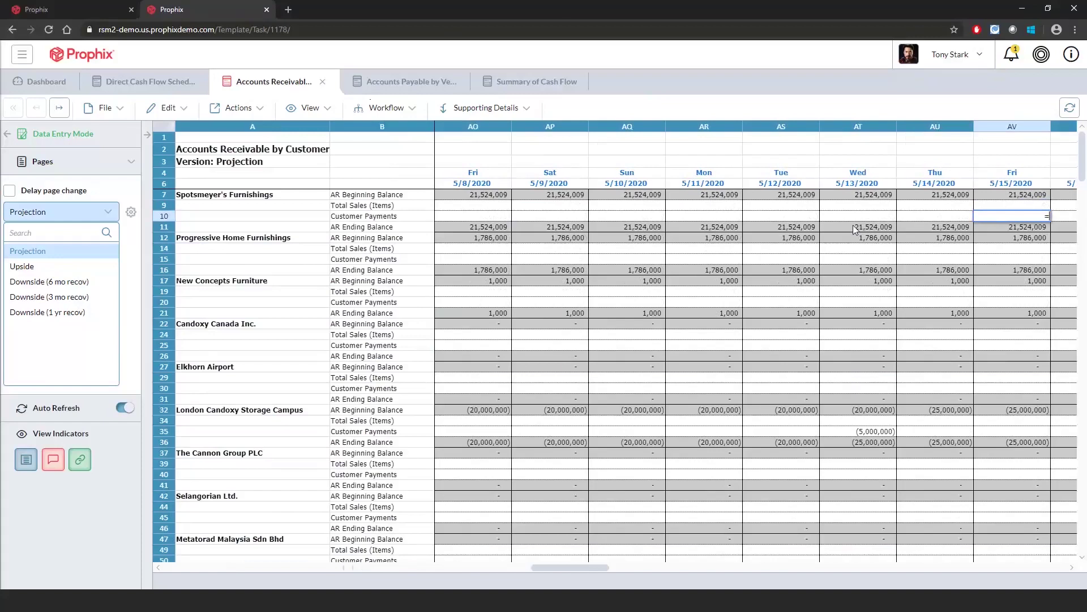
type("-")
left_click(951, 229)
key("Return")
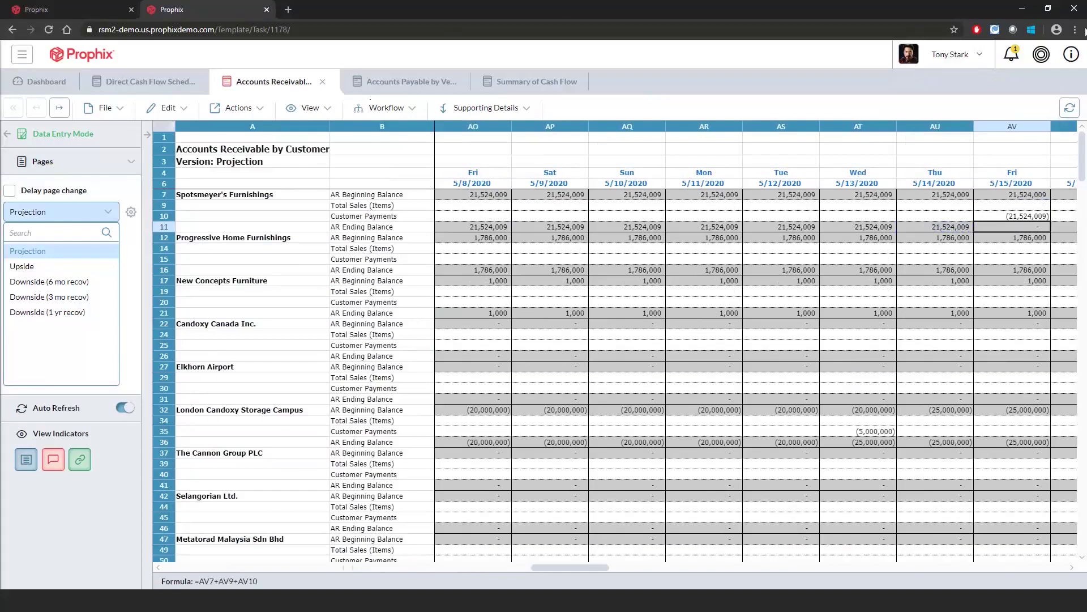
left_click(1070, 109)
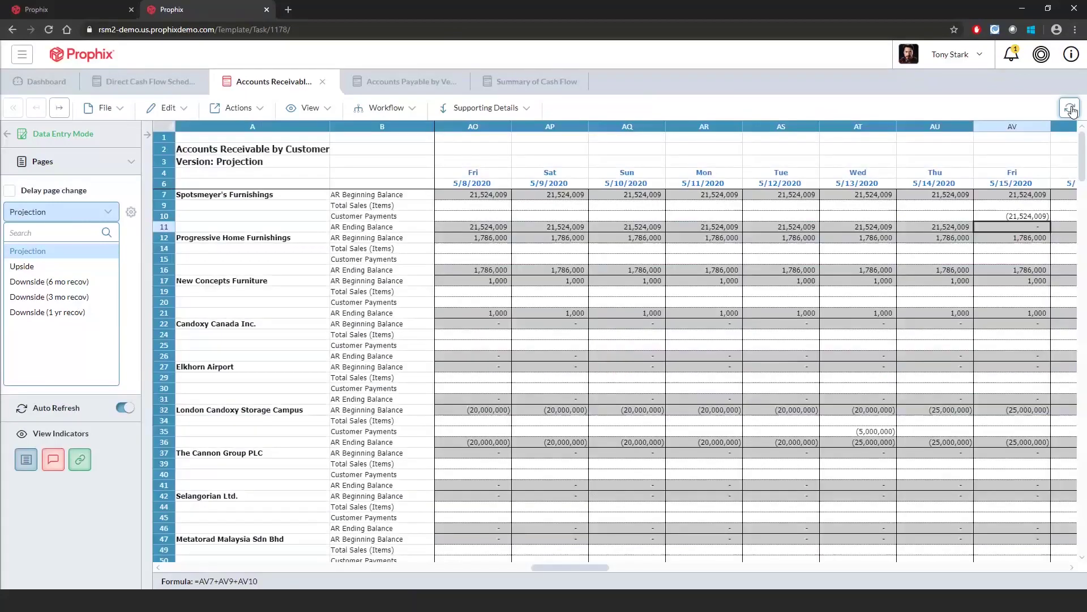
Step: Review the dashboard's weekly cash charts, then open Accounts Payable by Vendor by Day
left_click(37, 85)
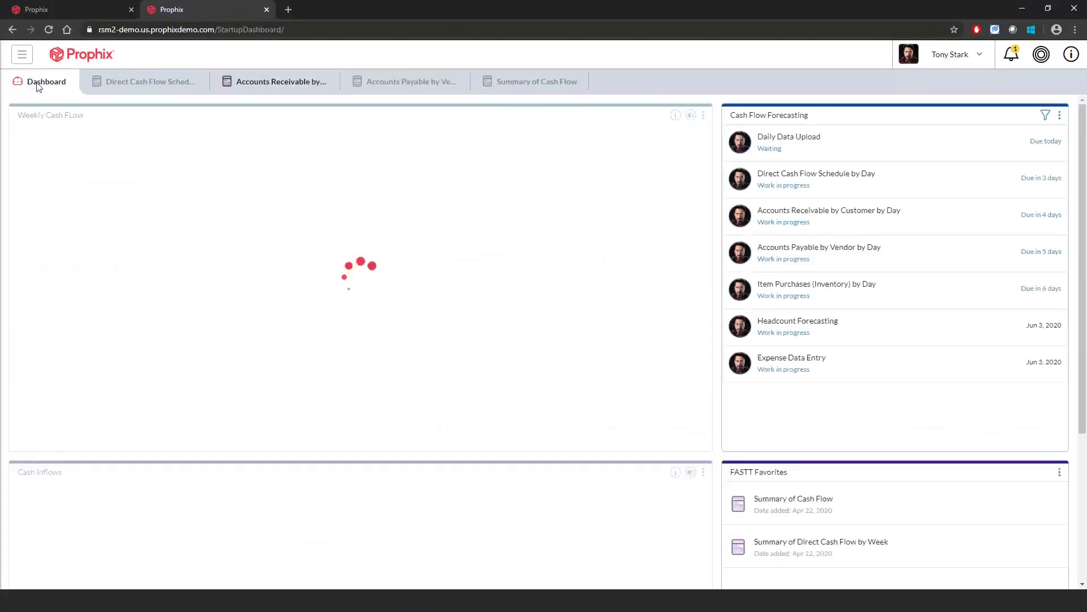
scroll(863, 300, "down", 3)
scroll(863, 303, "up", 3)
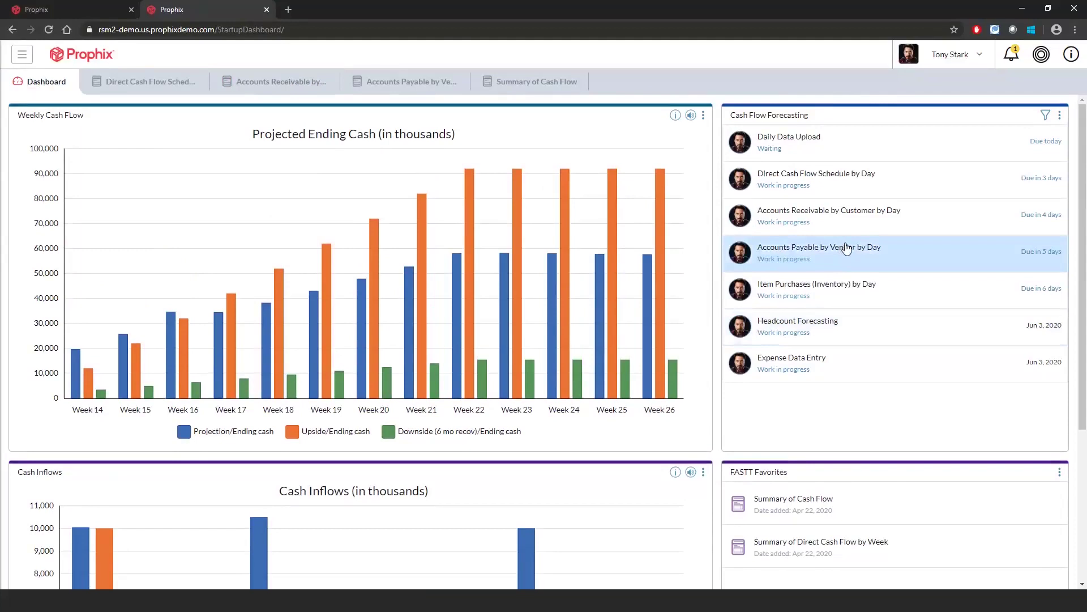
left_click(846, 248)
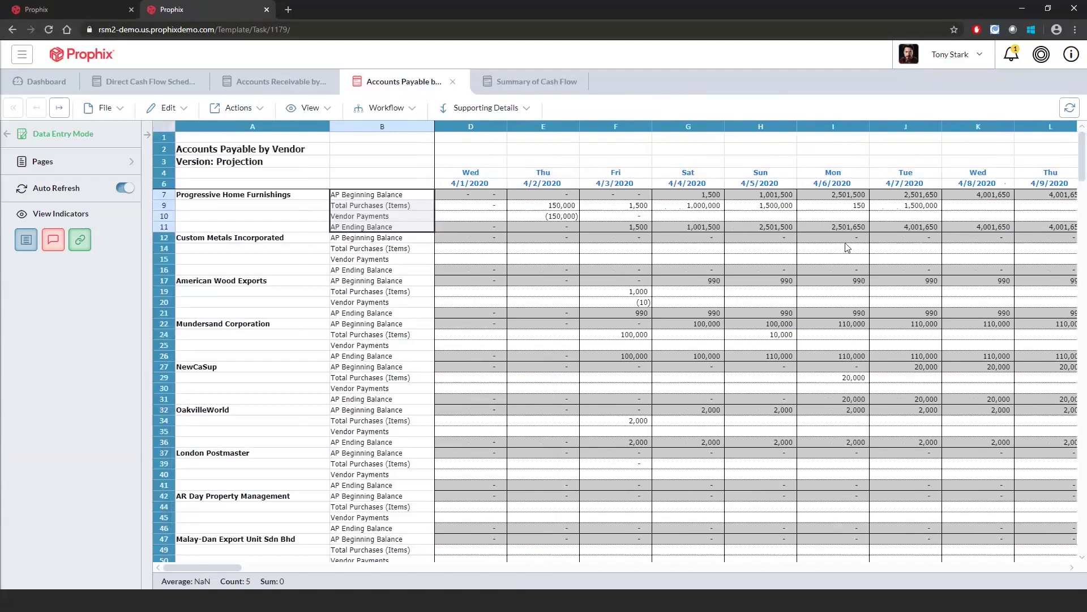
Step: List the AP schedule's versions under Pages, then select the 1,500,000 purchase on 4/5
left_click(19, 165)
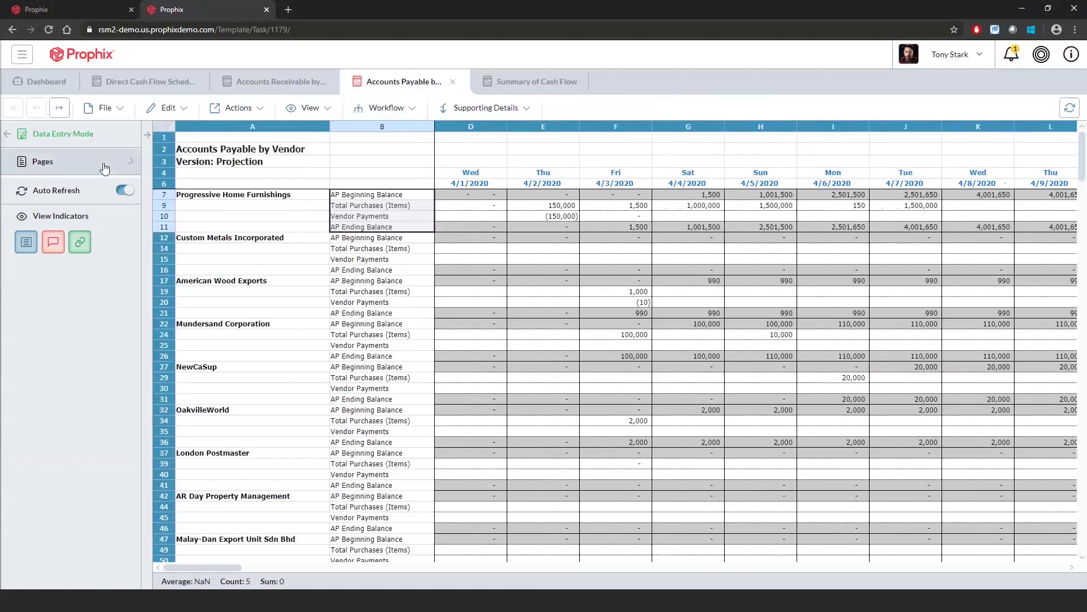
left_click(17, 215)
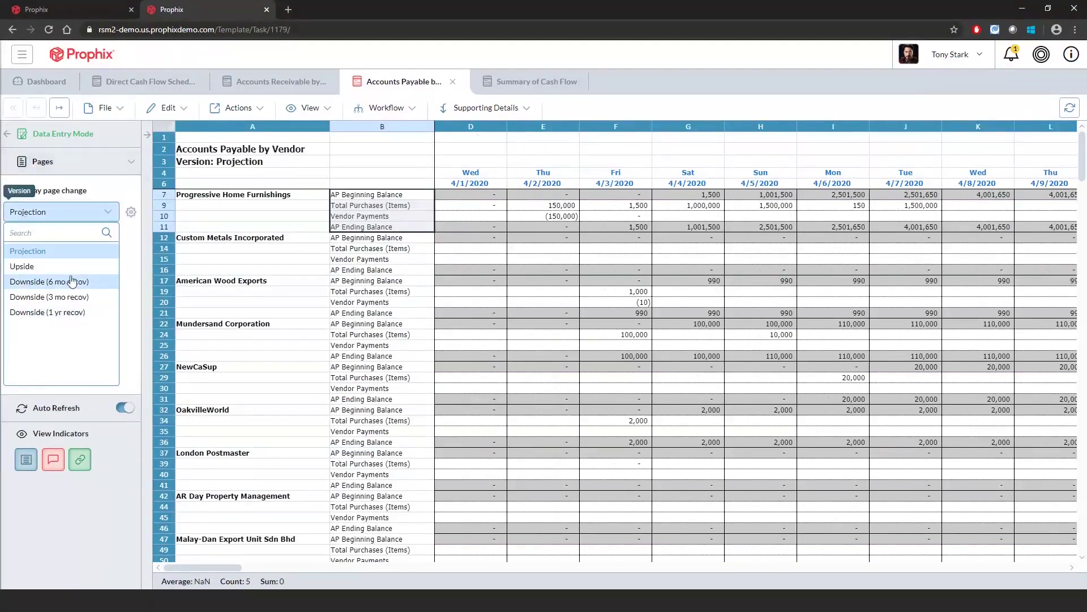
left_click(313, 200)
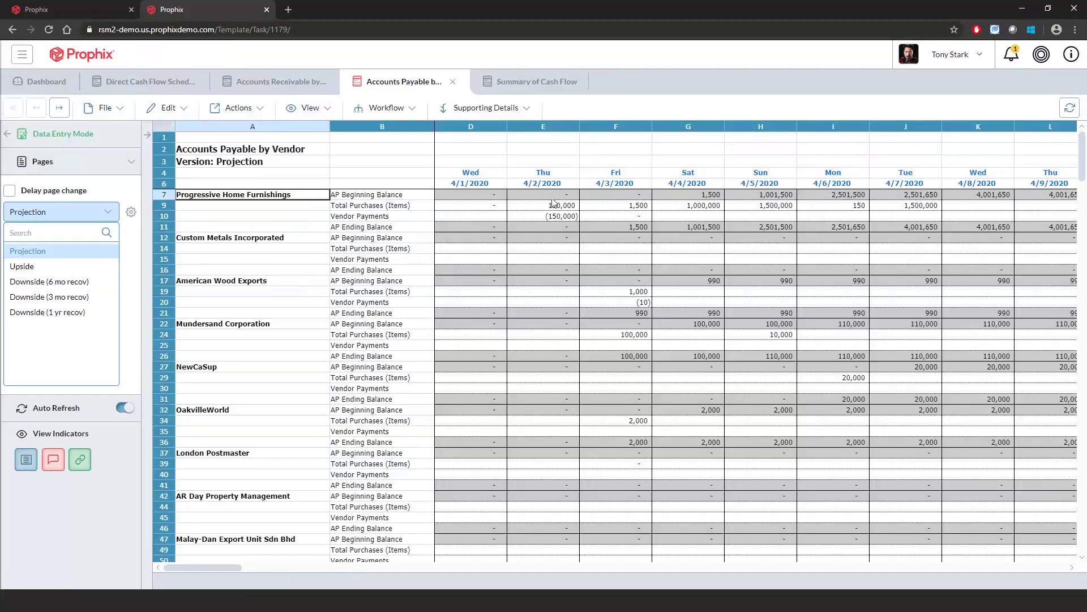
left_click(748, 207)
Step: Clear Progressive Home Furnishings' purchases on 4/7 (1,500,000), 4/5 (1,500,000) and 4/4 (1,000,000)
key("Right")
key("Right")
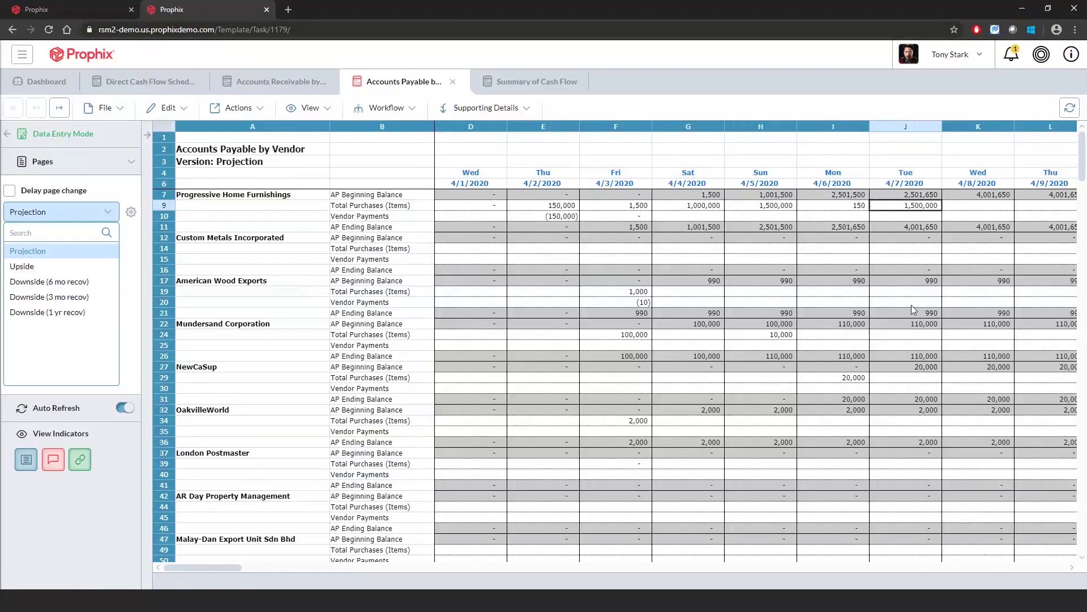
key("Delete")
key("Left")
key("Left")
key("Right")
key("Right")
key("Left")
key("Left")
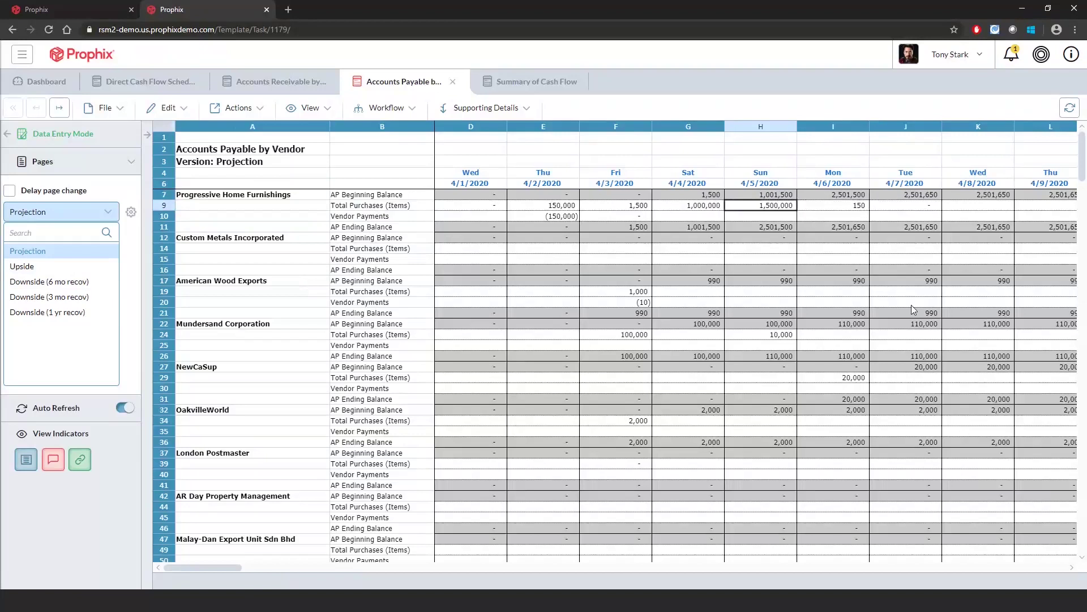
key("Delete")
key("Left")
key("Delete")
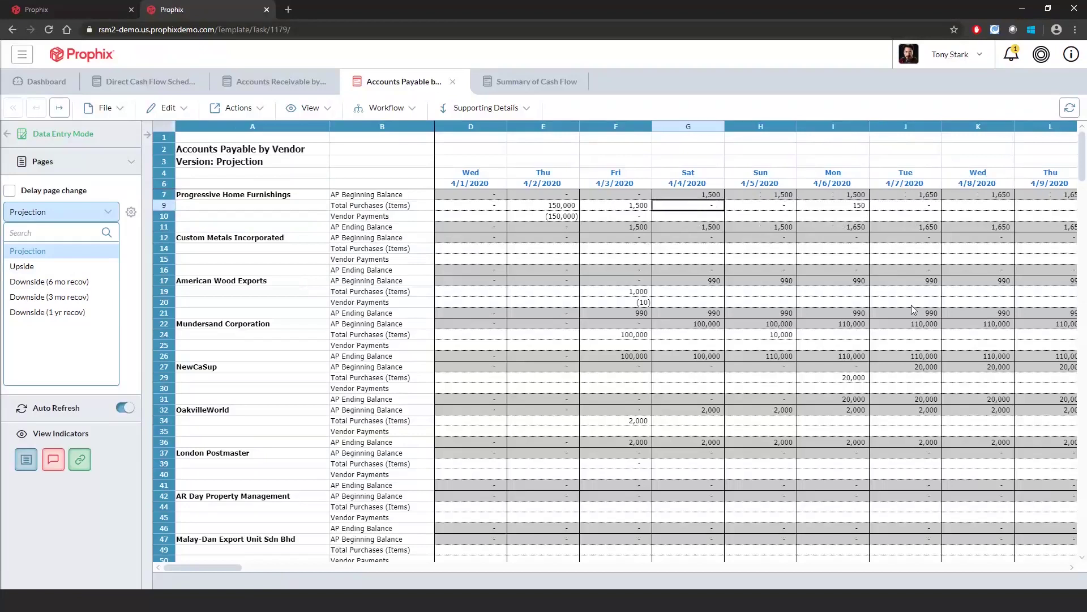
key("Left")
Step: Enter 3,000,000 purchases on 4/17/2020, correcting the earlier mistyped amounts
key("Right")
key("Right")
key("Right")
key("Right")
key("Right")
key("Right")
key("Right")
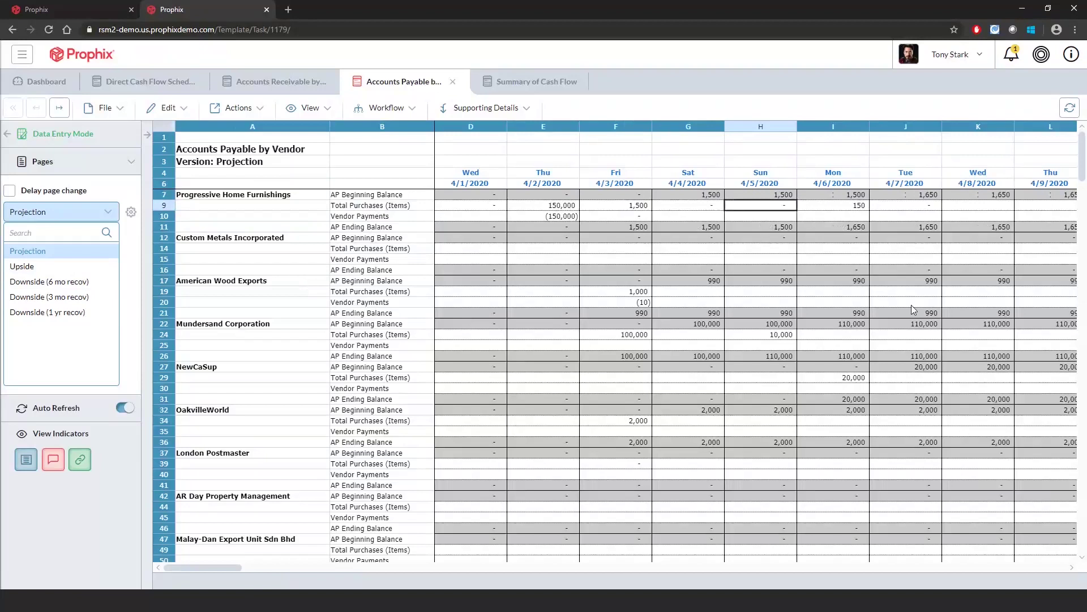
key("Right")
key("Right")
key("Right")
key("Right")
key("Right")
key("Right")
key("Right")
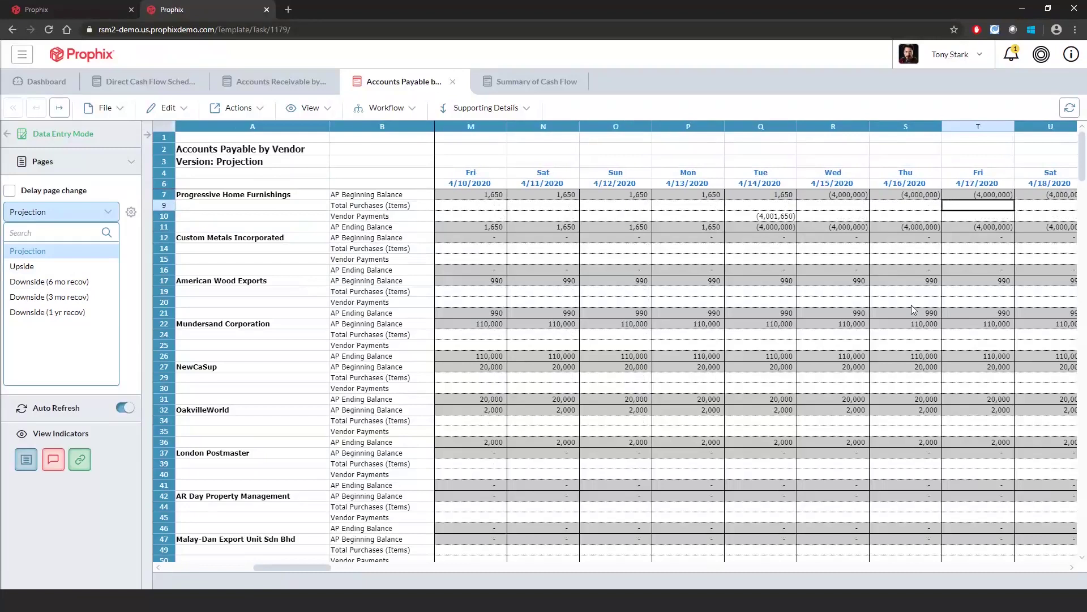
type("1000")
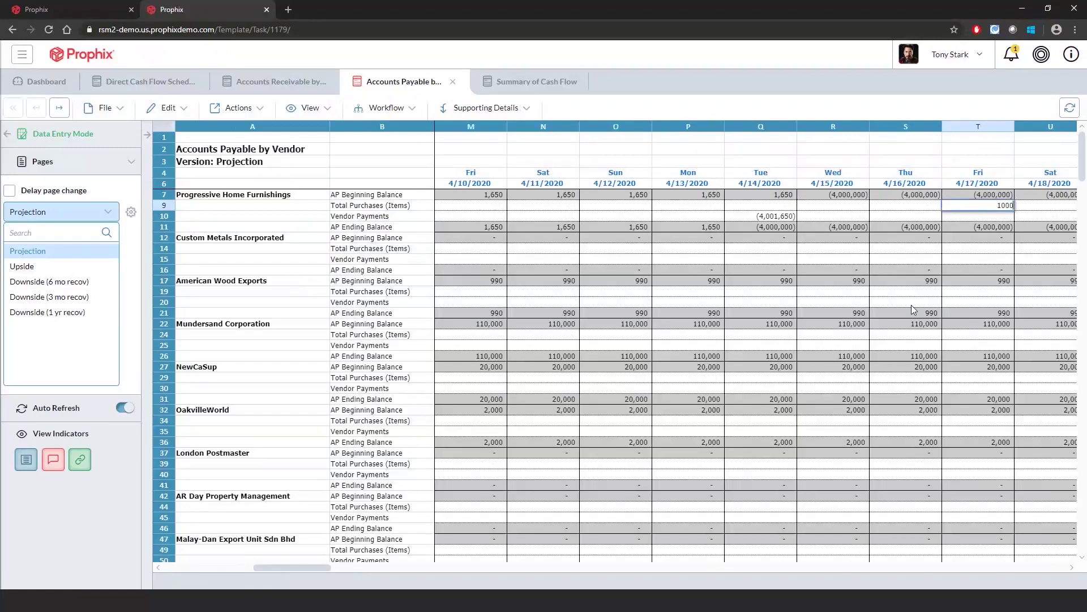
type("0000")
key("Return")
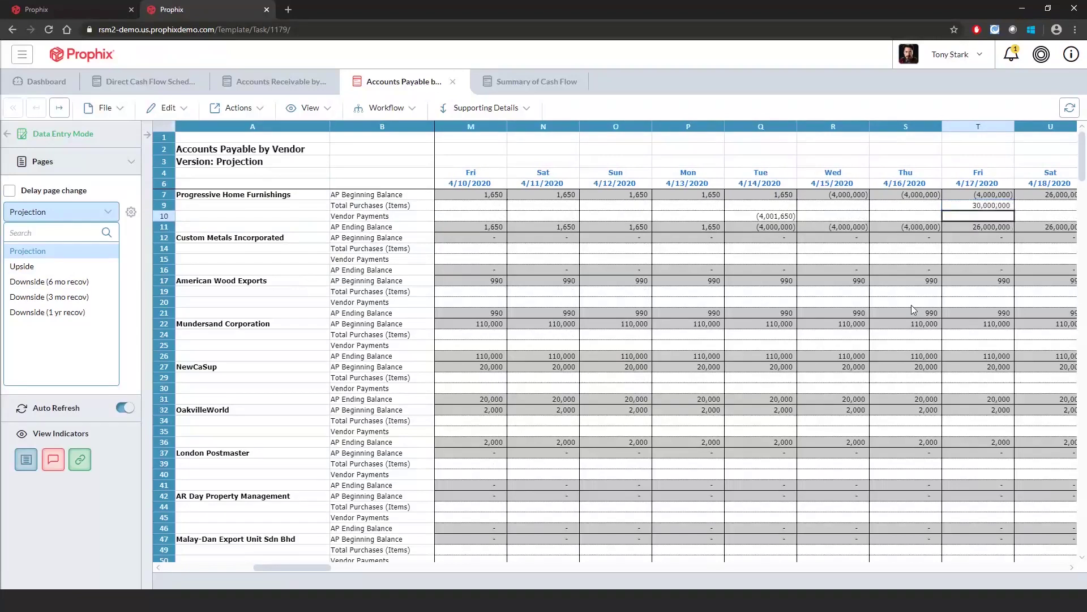
type("30000000")
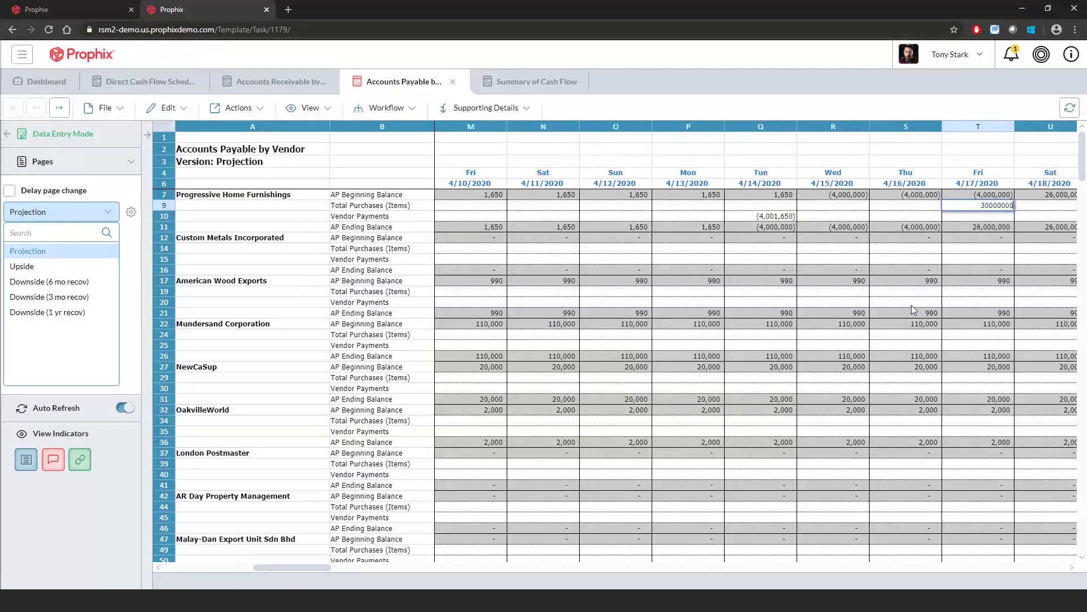
key("Return")
key("Up")
type("3,000,00")
type("00")
key("Return")
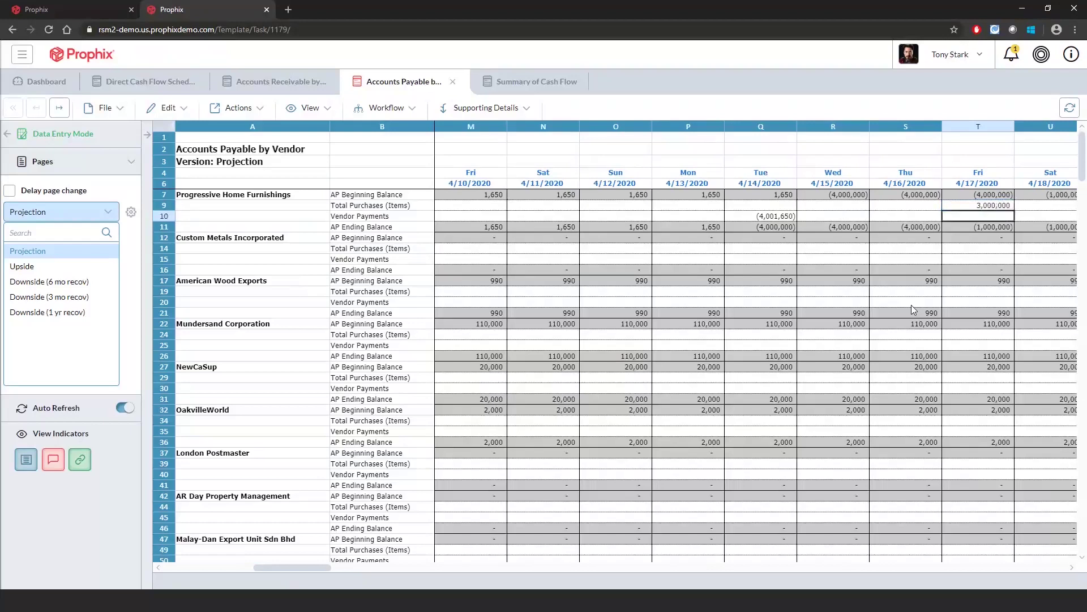
key("Down")
Step: Enter 1,000,000 purchases on 4/18/2020, refresh the balances and return to the dashboard
left_click(1040, 207)
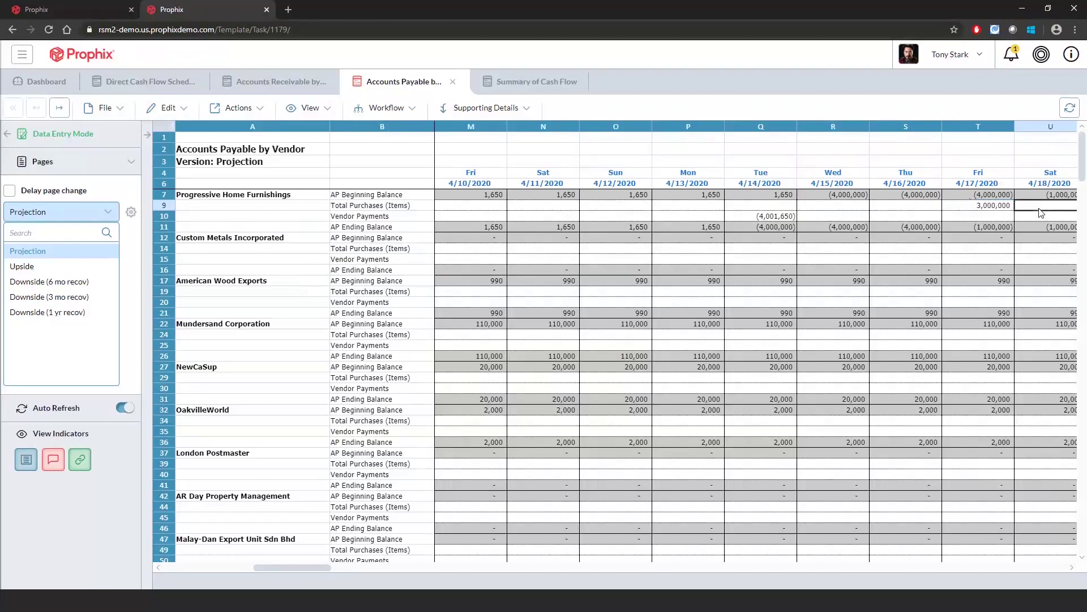
type("1")
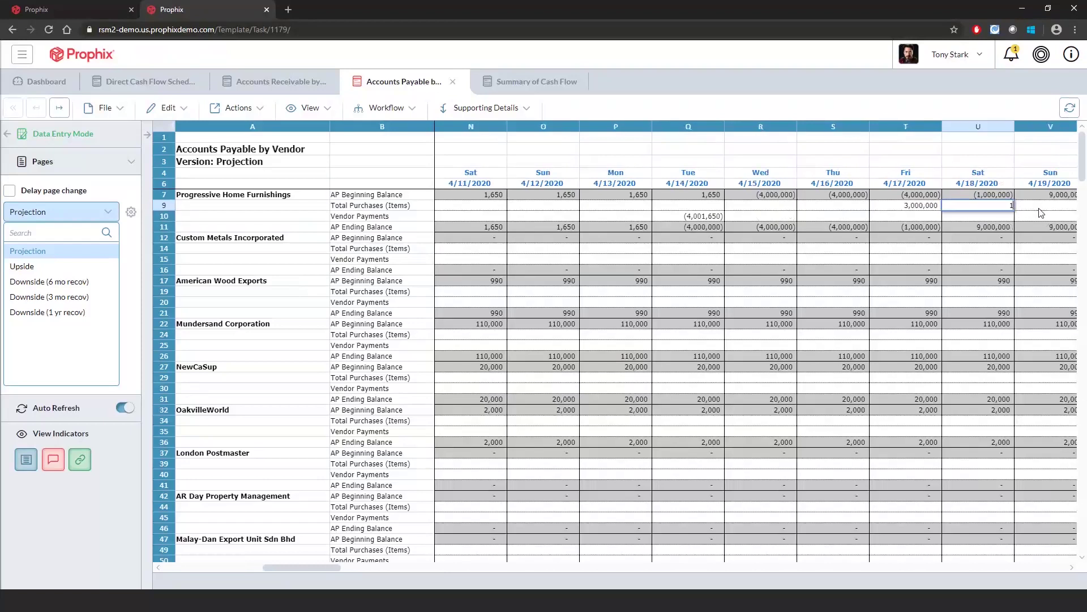
type("000")
key("Return")
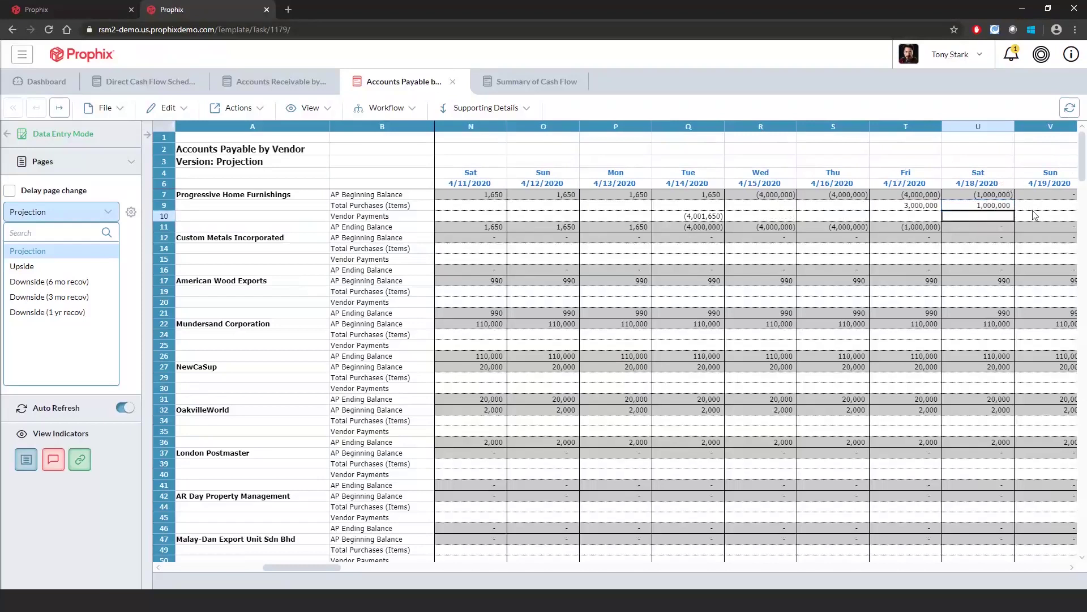
left_click(1074, 110)
left_click(39, 85)
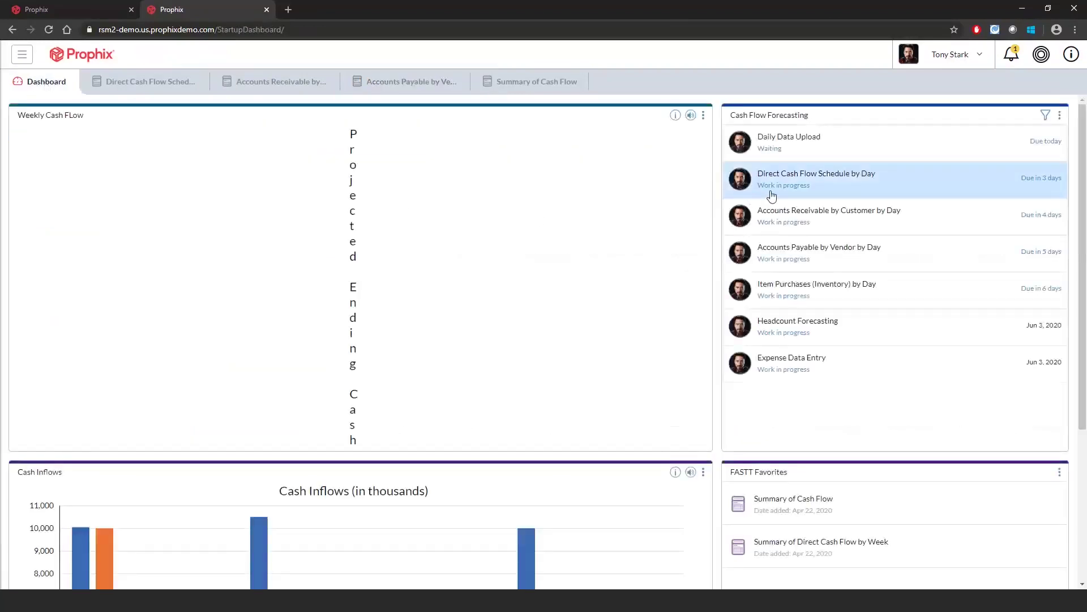
Step: Open and refresh the Direct Cash Flow Schedule by Day, reviewing customer payments through mid-April
left_click(772, 196)
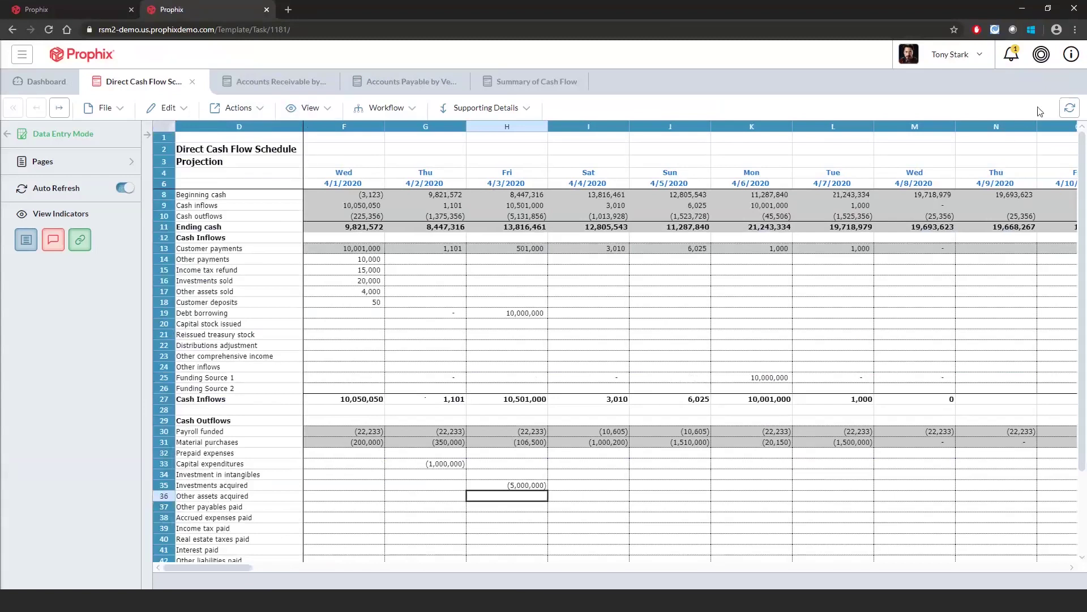
left_click(1076, 110)
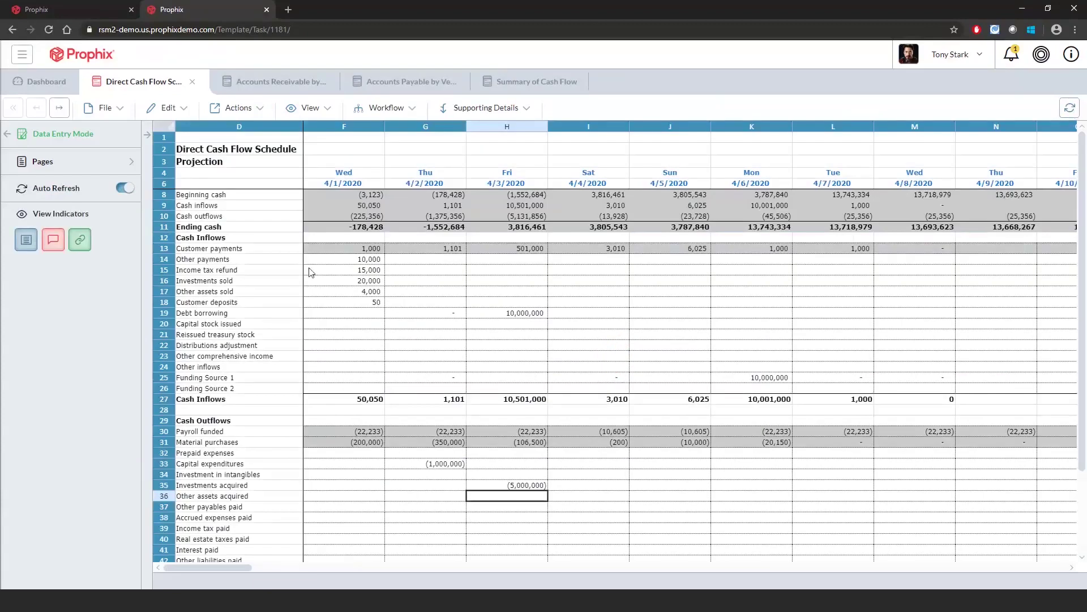
left_click(382, 249)
key("Right")
key("Right")
key("Right")
key("Right")
key("Right")
key("Right")
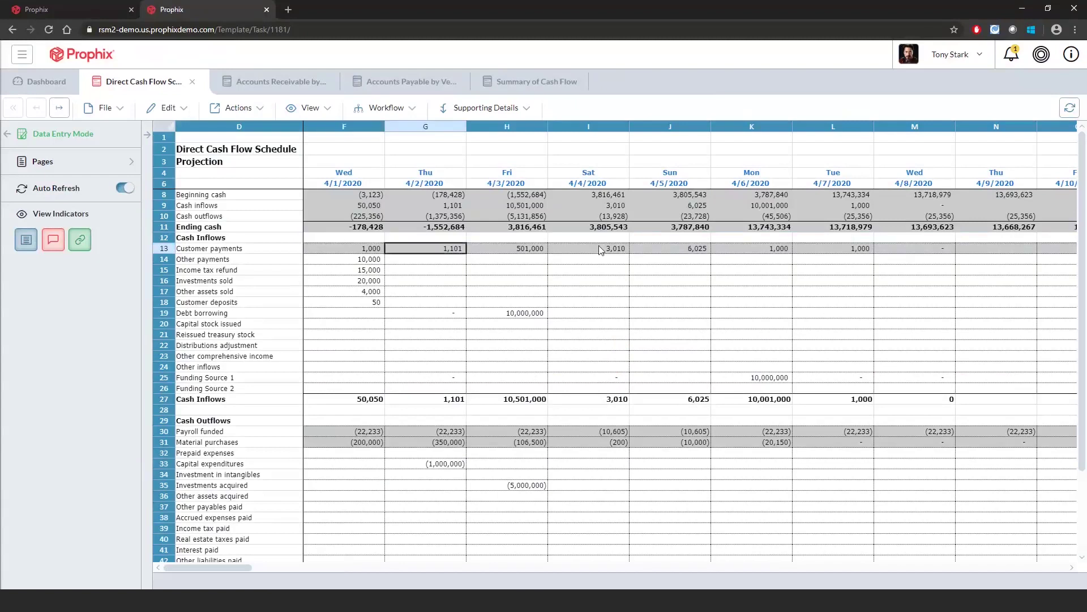
key("Right")
key("Right")
key("Right")
key("Right")
key("Right")
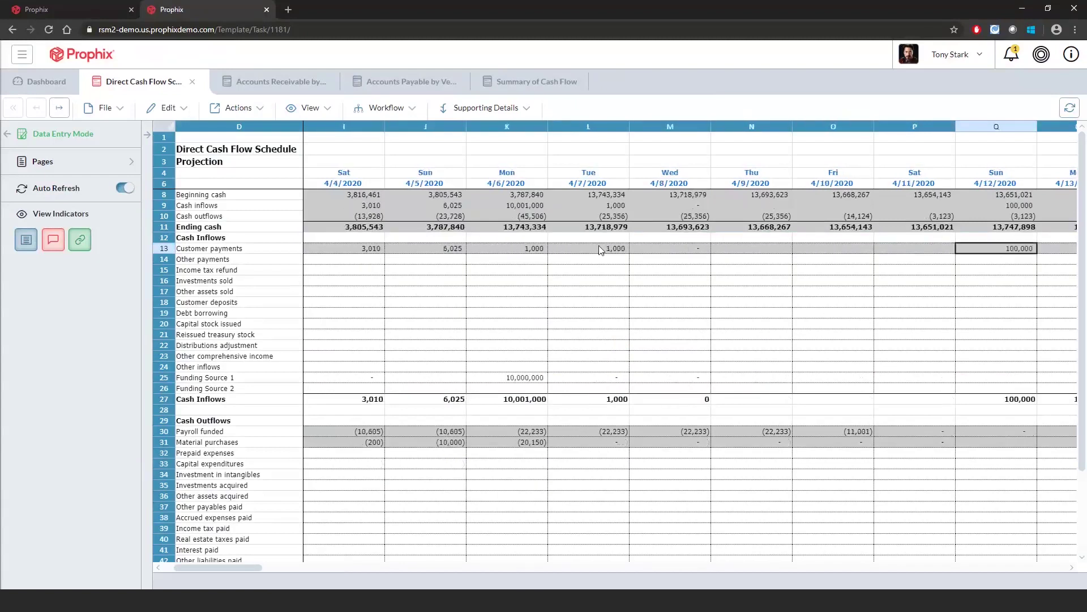
key("Right")
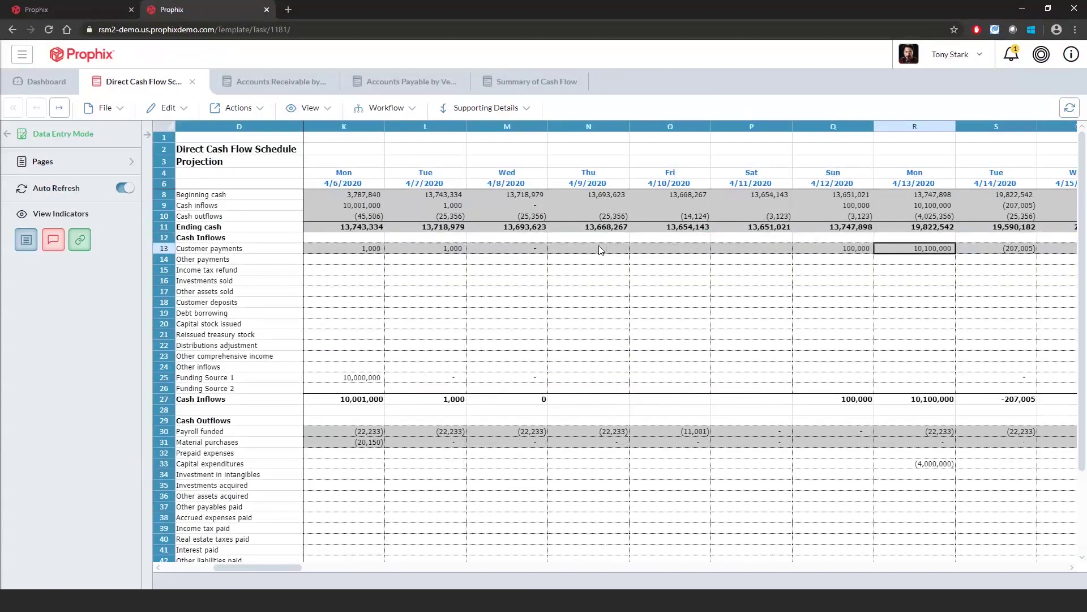
key("Right")
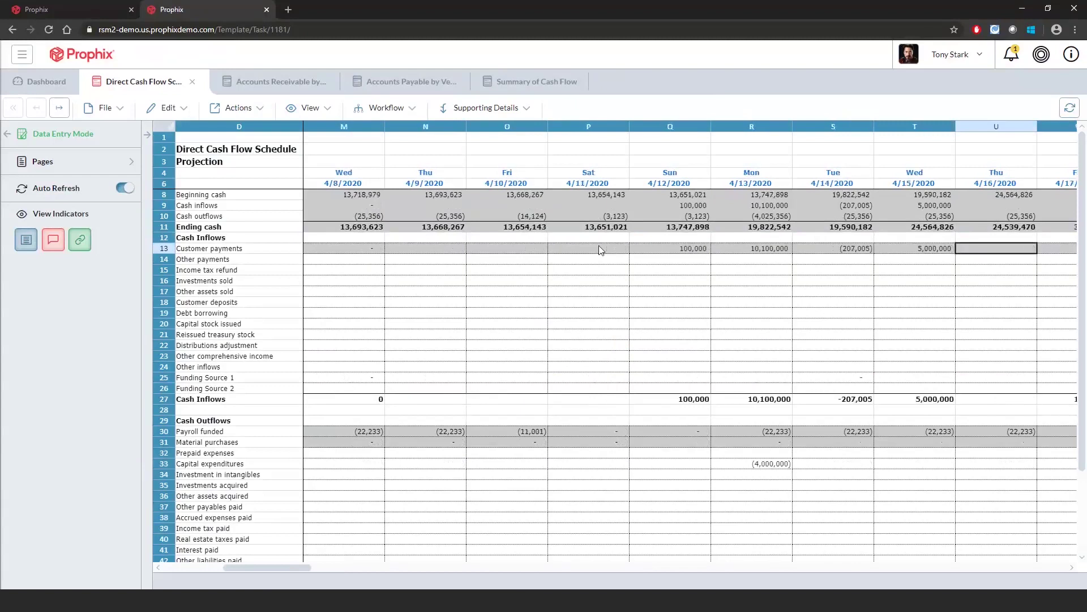
key("Right")
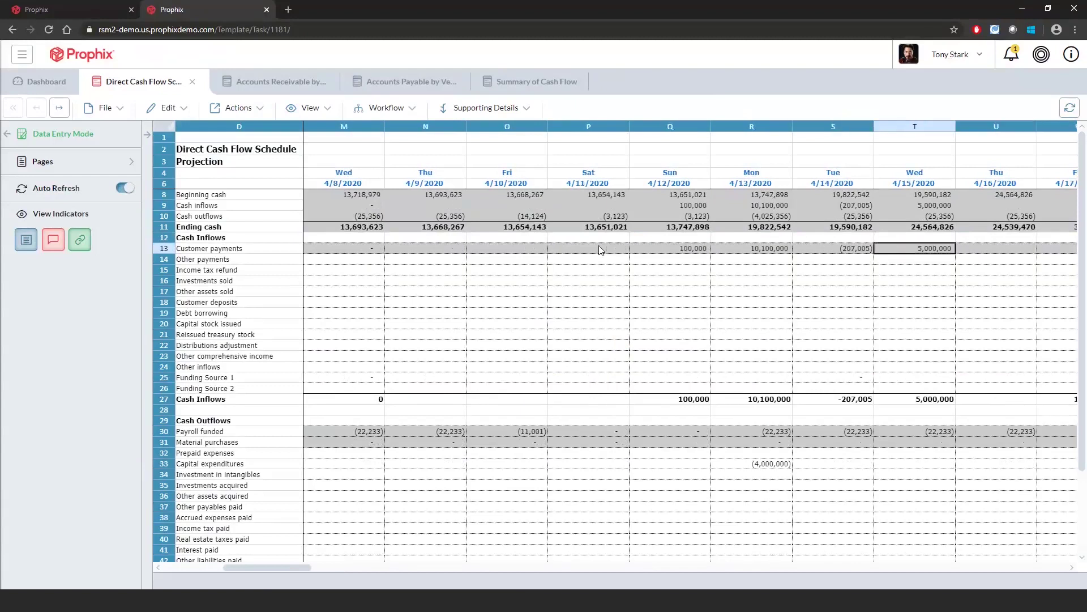
key("Right")
key("Right")
key("Right")
key("Right")
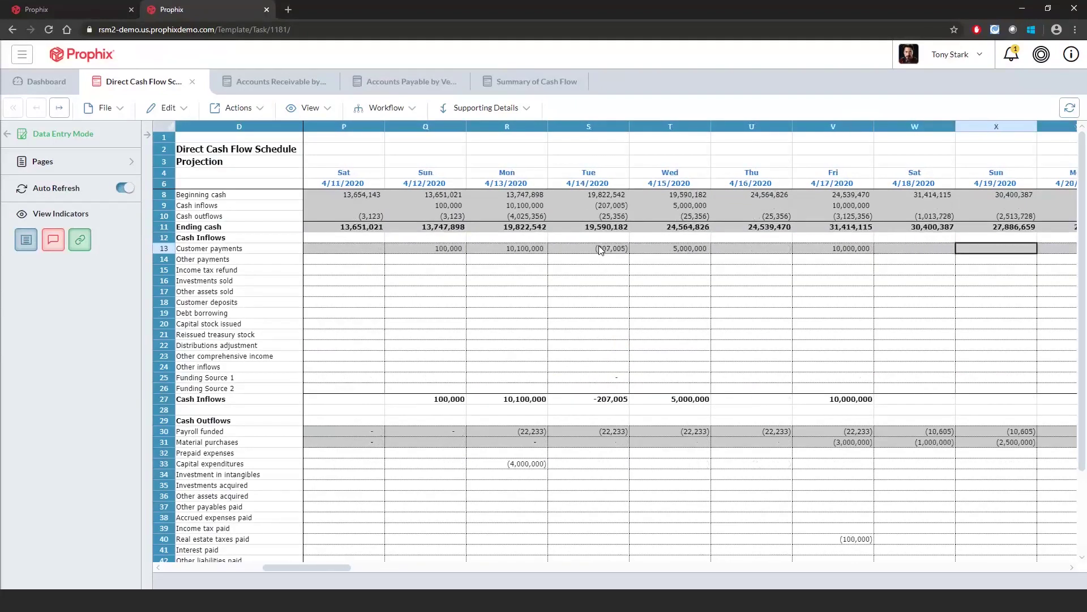
Step: Check 4/1/2020 other payments, income tax refund and investments sold, ending on Funding Source 1
key("Left")
key("Left")
key("Left")
key("Left")
key("Left")
key("Left")
key("Left")
key("Left")
key("Left")
key("Left")
key("Left")
key("Left")
key("Left")
key("Left")
key("Left")
key("Left")
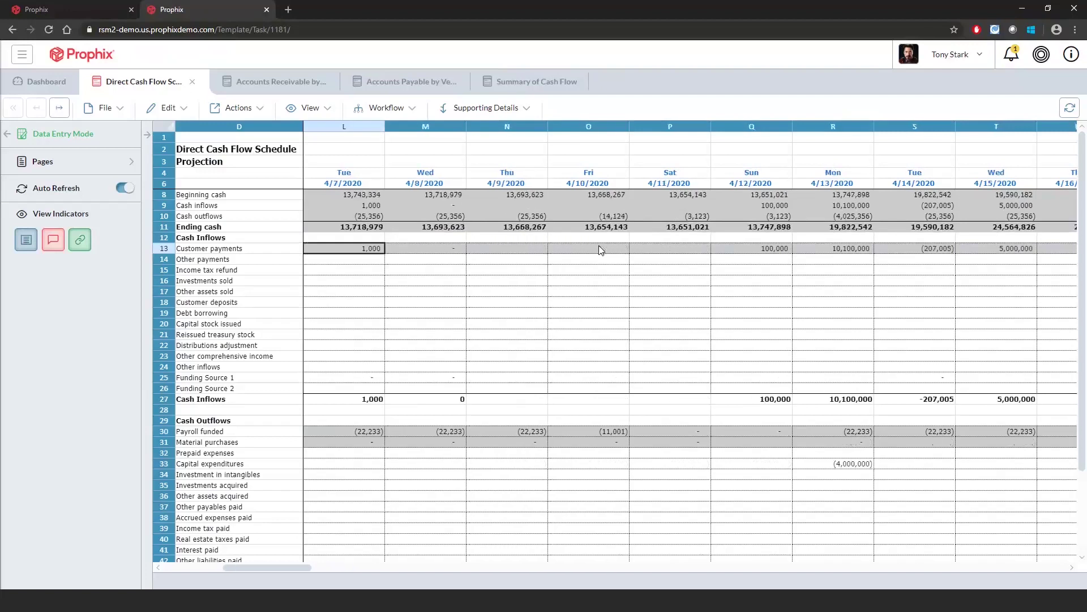
key("Left")
key("Left")
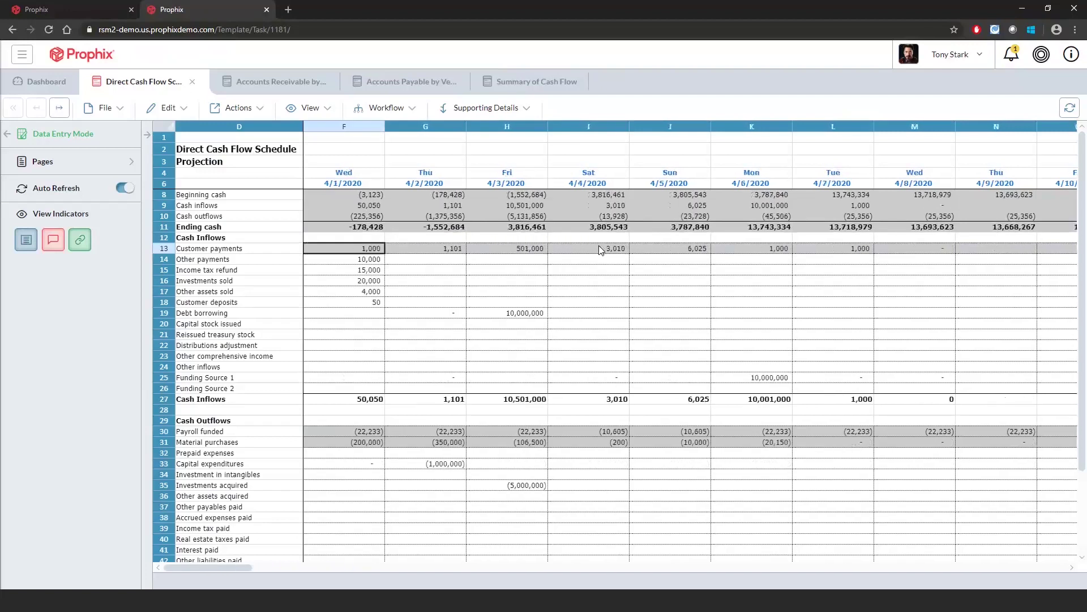
key("Right")
key("Down")
key("Left")
key("Left")
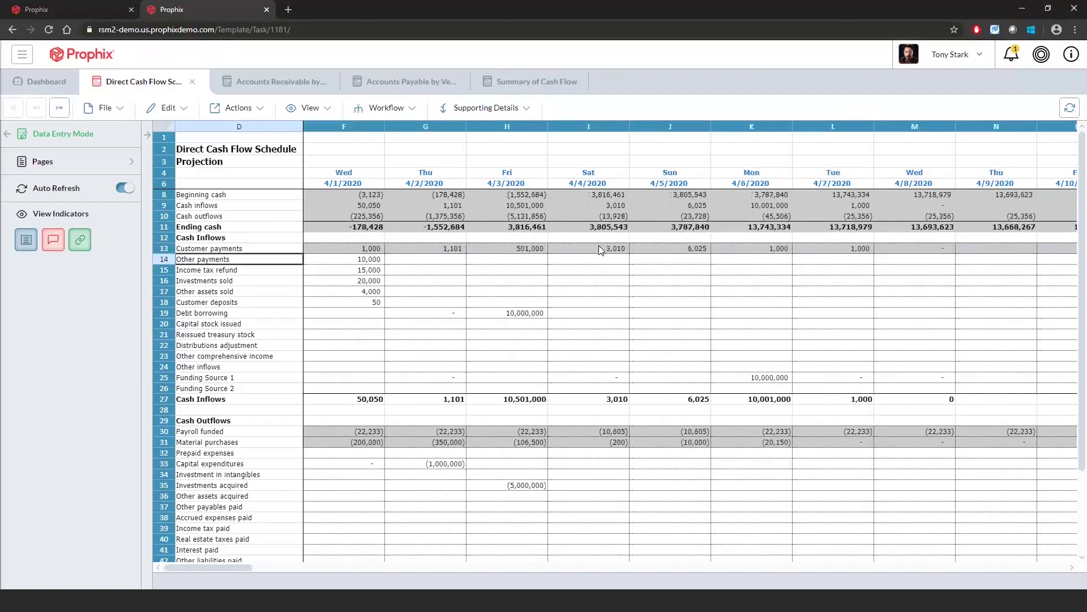
key("Right")
key("Down")
key("Down")
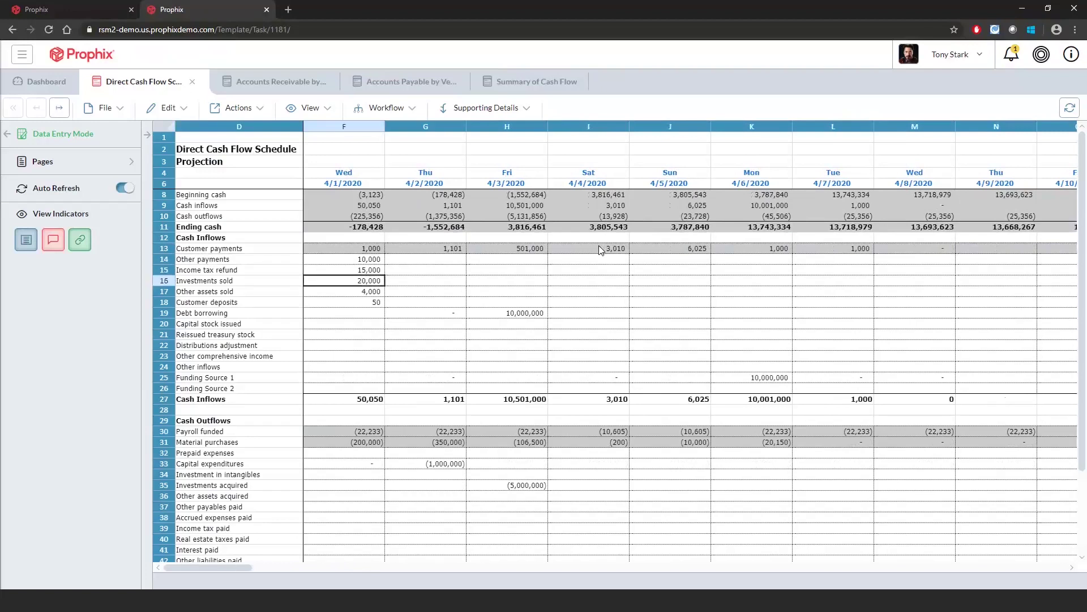
key("Down")
key("Down")
key("Down")
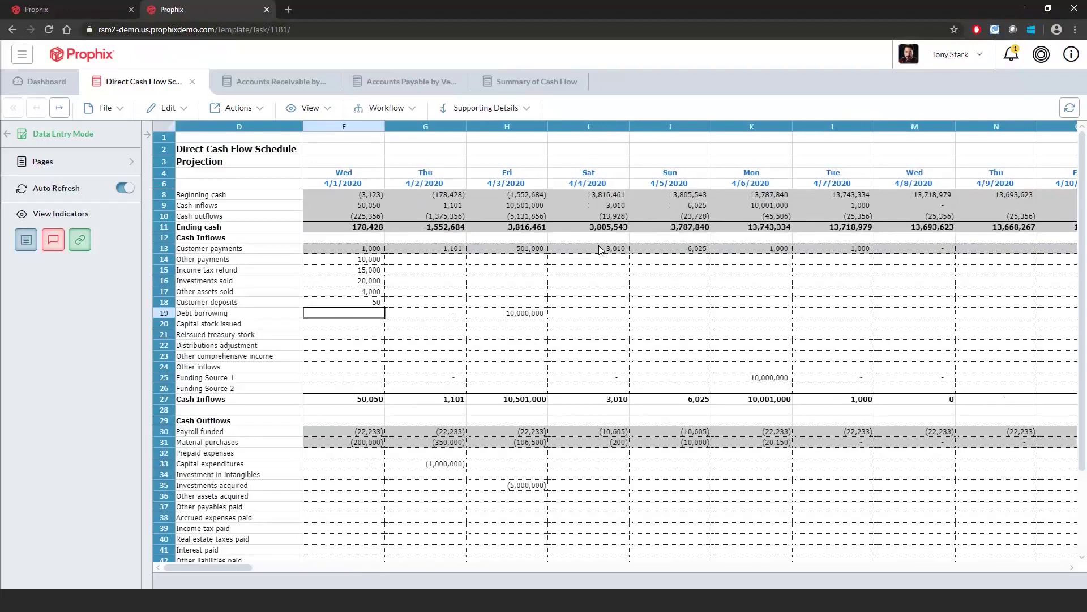
key("Down")
key("Down")
key("Down")
key("Down")
key("Down")
key("Down")
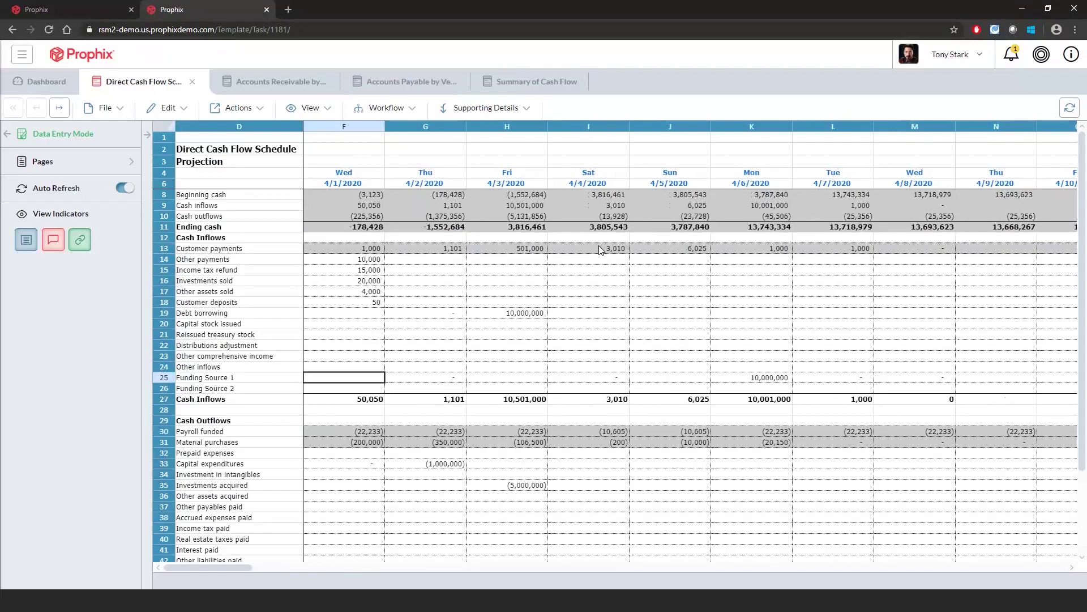
Step: Add 2,000,000 of Funding Source 1 on 4/1/2020 and recalculate, lifting ending cash to 1,821,572
type("2,0")
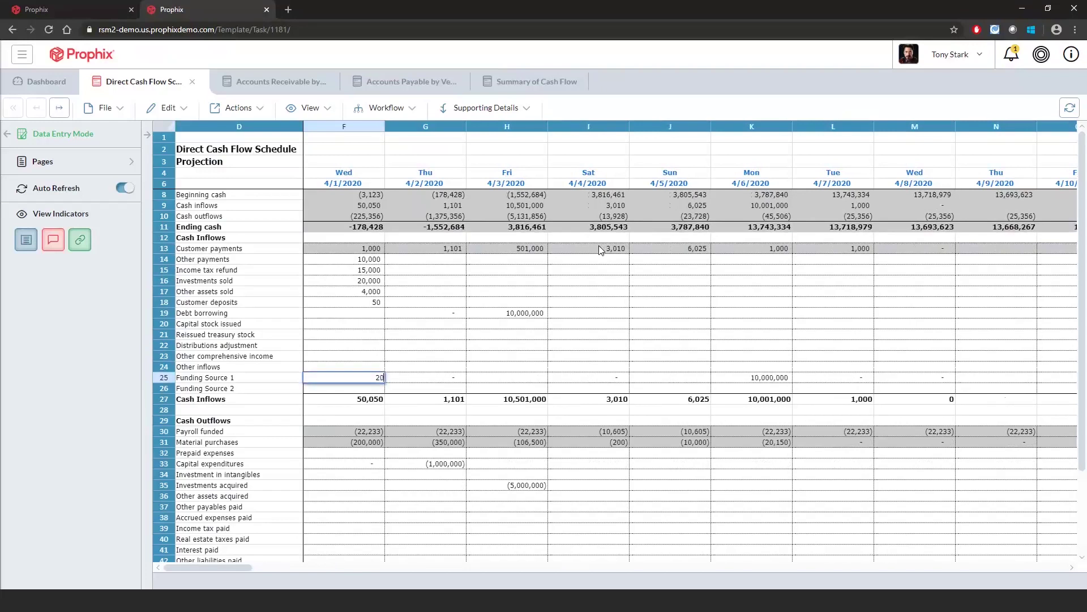
type("00,000")
key("Return")
key("Up")
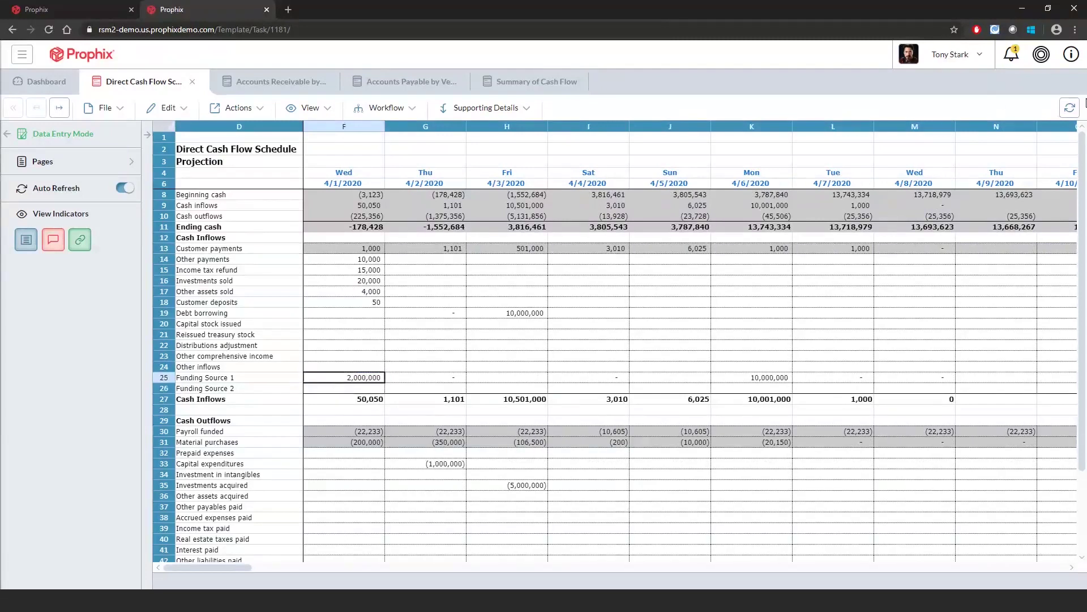
left_click(1067, 109)
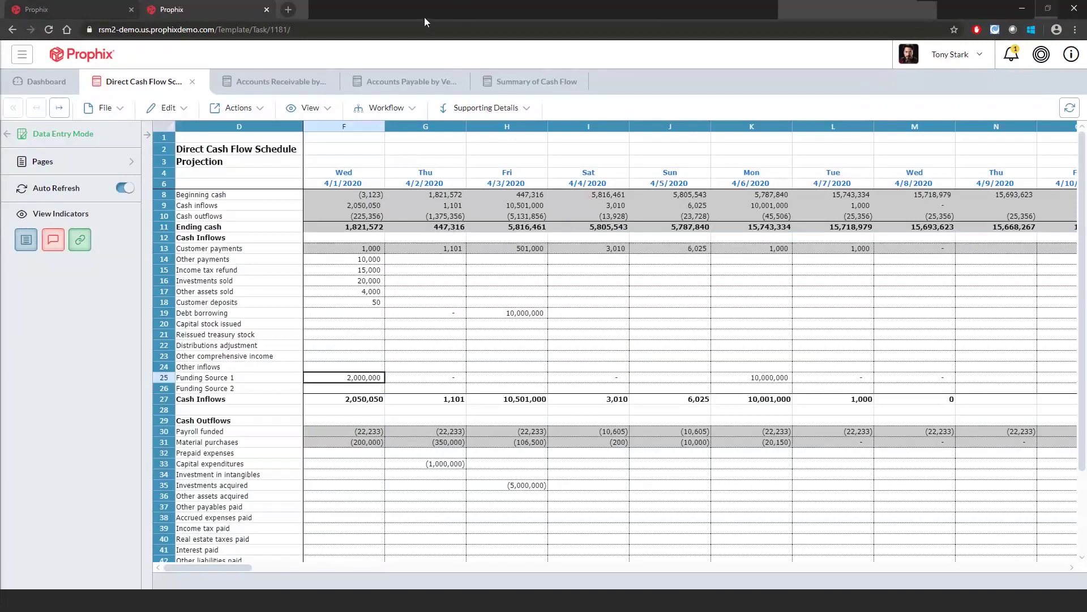
Step: Open the Summary of Cash Flow favorite and inspect Week 14 Projection ending cash and cash outflows
left_click(30, 81)
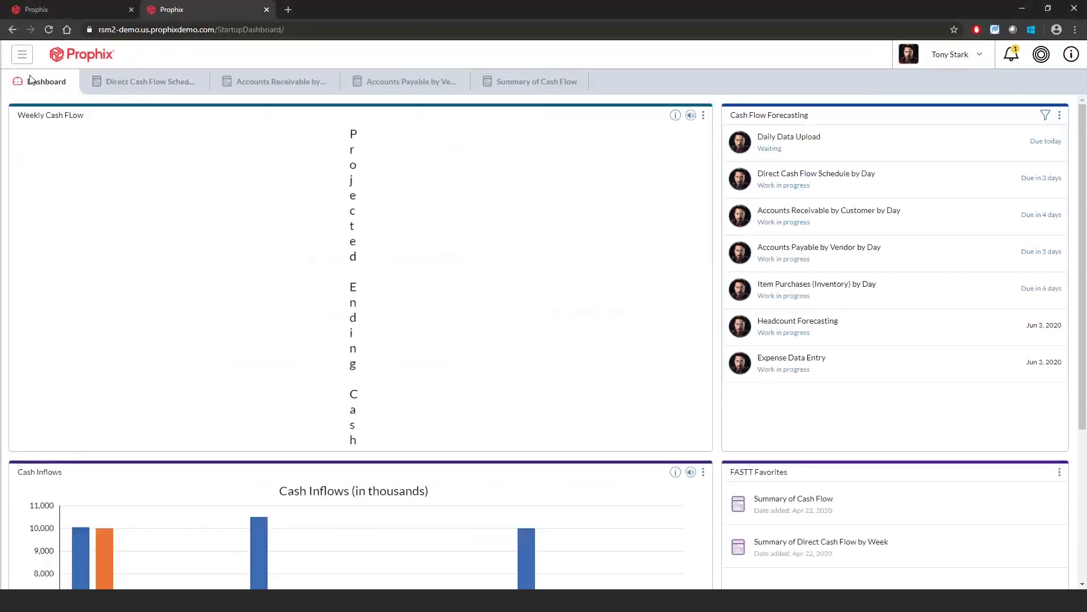
scroll(789, 386, "down", 1)
scroll(793, 389, "down", 3)
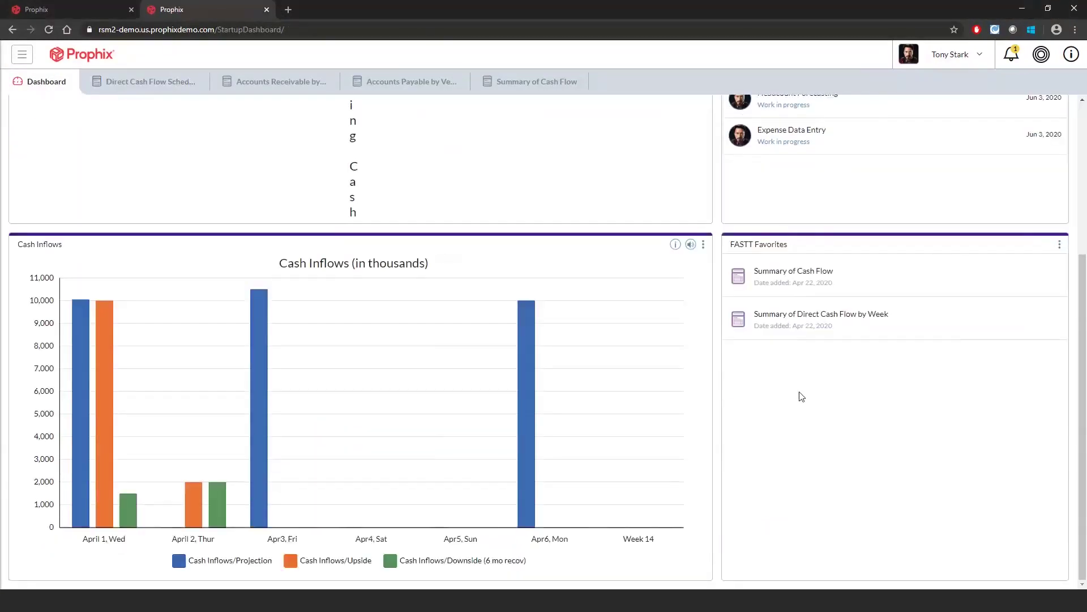
left_click(834, 284)
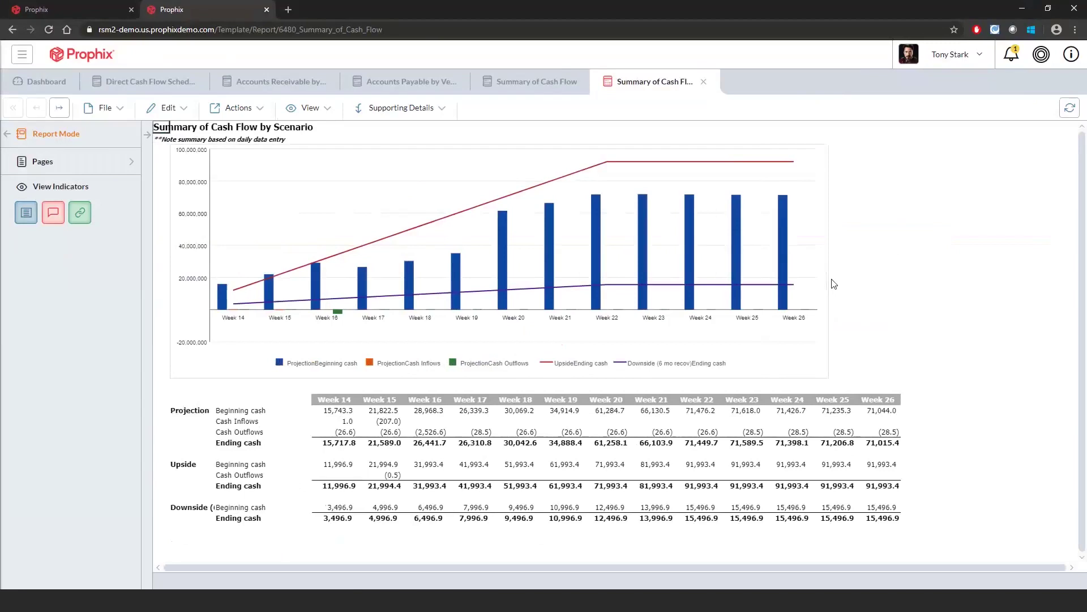
left_click(349, 442)
key("Down")
key("Down")
key("Down")
key("Down")
key("Down")
key("Down")
key("Down")
left_click(350, 431)
Step: Analyze Week 14 cash outflows ad hoc, adding Total Vendors to the rows and expanding it by vendor
right_click(339, 434)
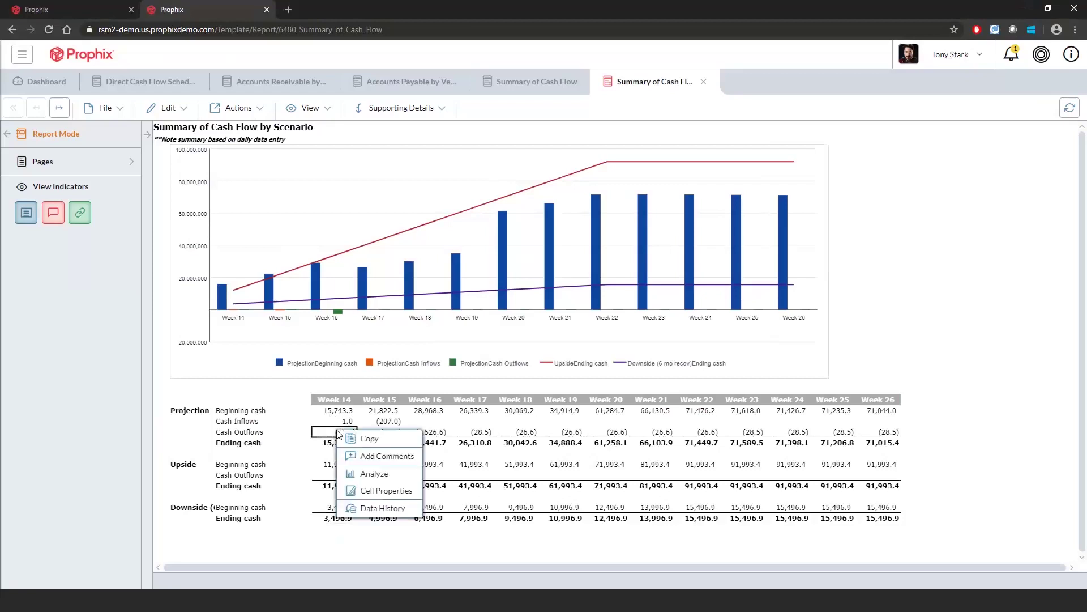
left_click(360, 476)
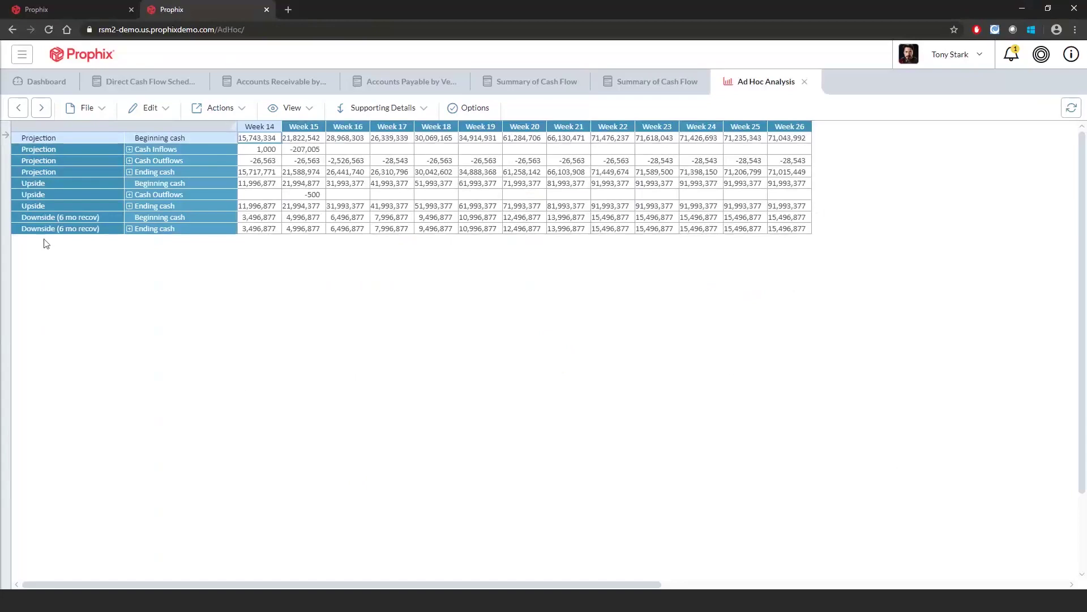
left_click(4, 198)
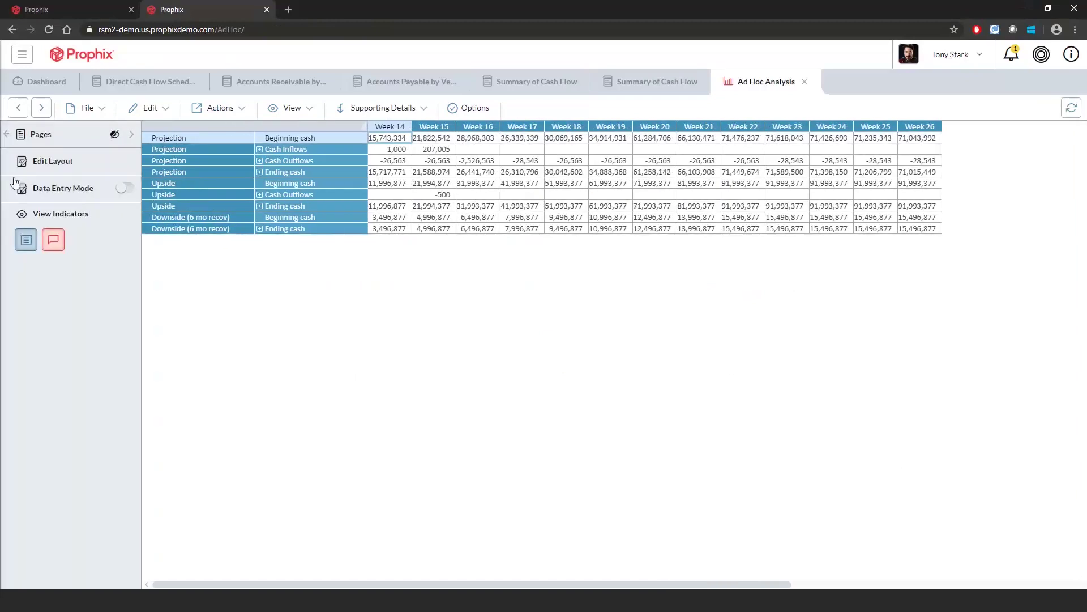
left_click(51, 138)
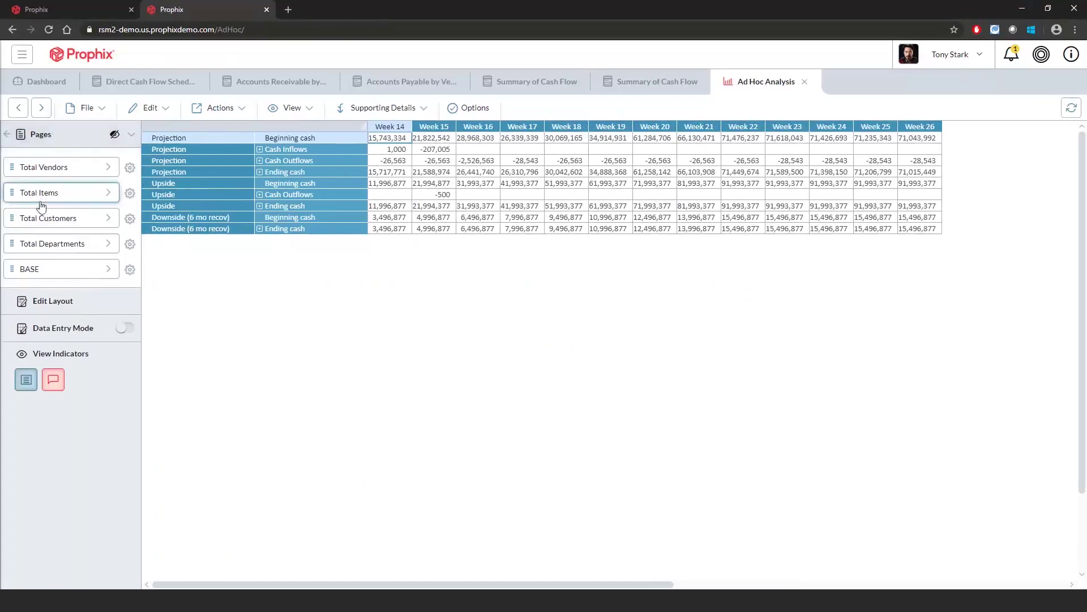
left_click_drag(13, 166, 326, 162)
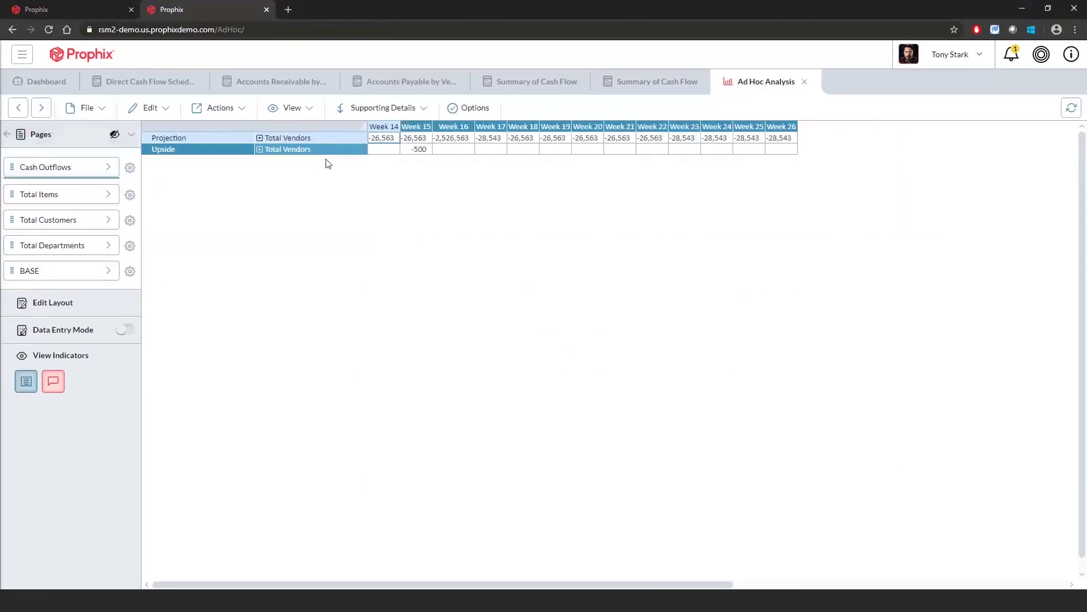
left_click(261, 149)
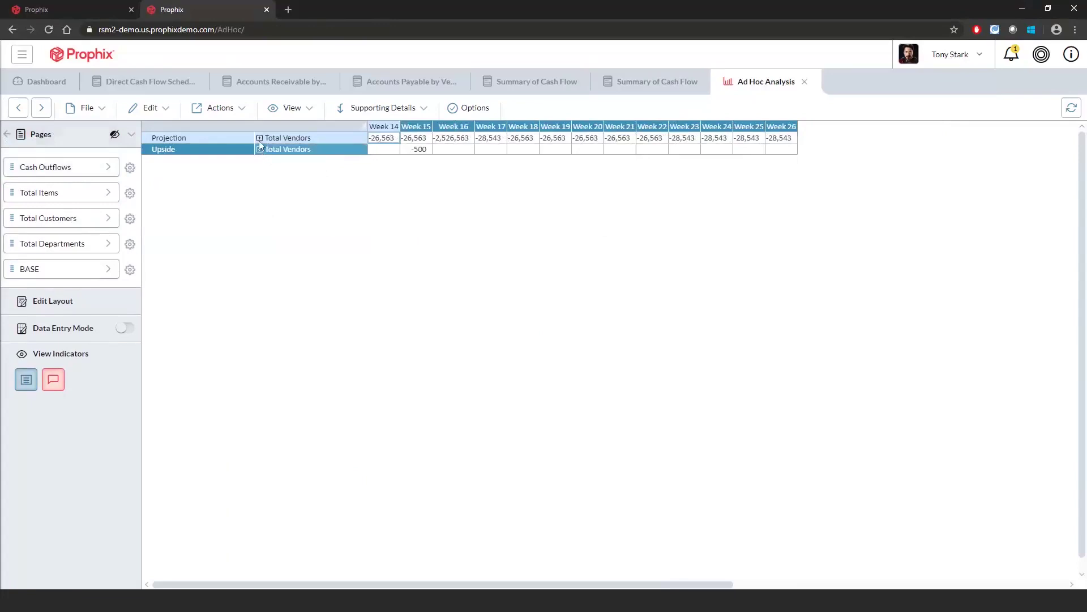
left_click(259, 139)
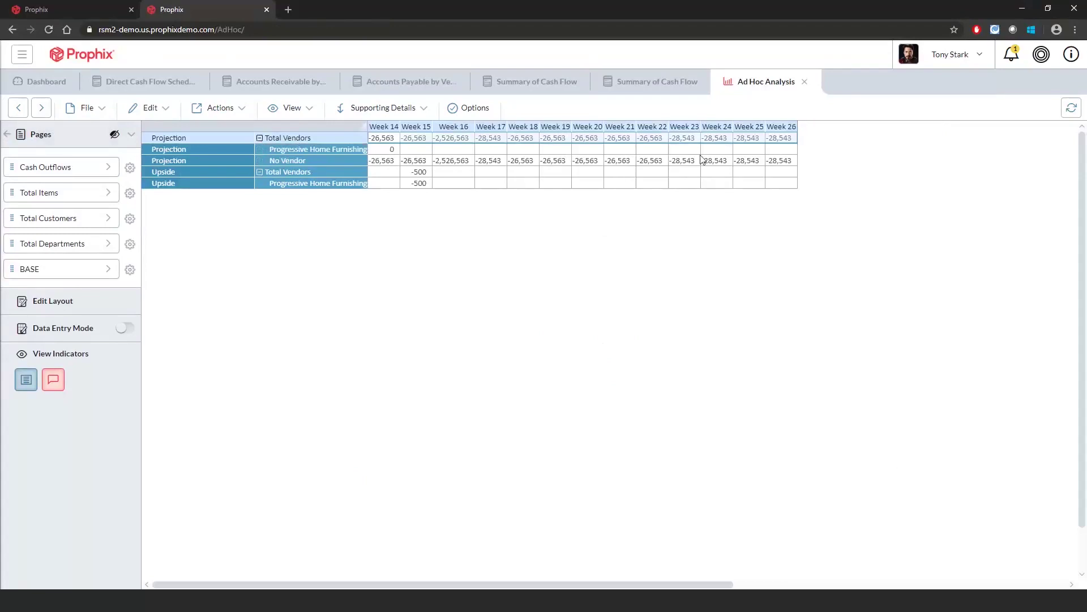
scroll(628, 191, "down", 1)
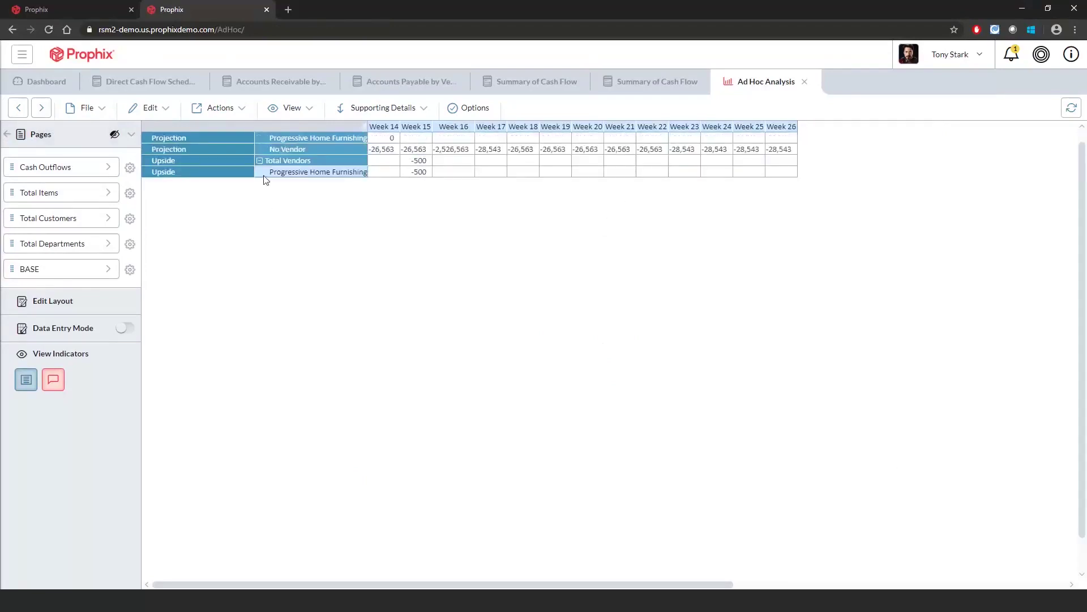
scroll(242, 252, "down", 3)
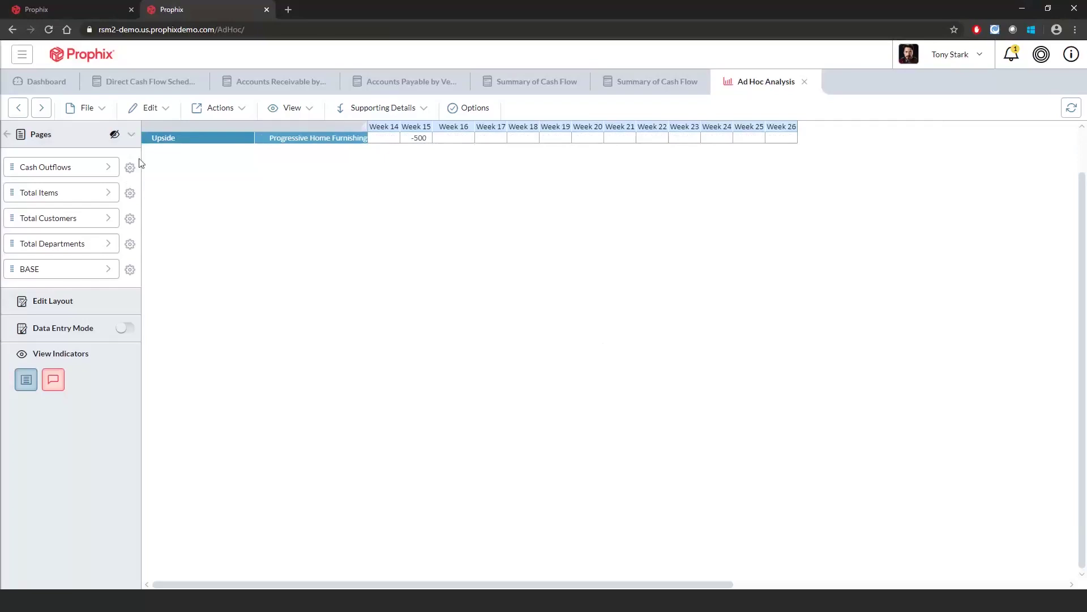
Step: Open the Summary of Direct Cash Flow by Week favorite, scroll through it, and show its download options
left_click(55, 89)
scroll(755, 527, "down", 4)
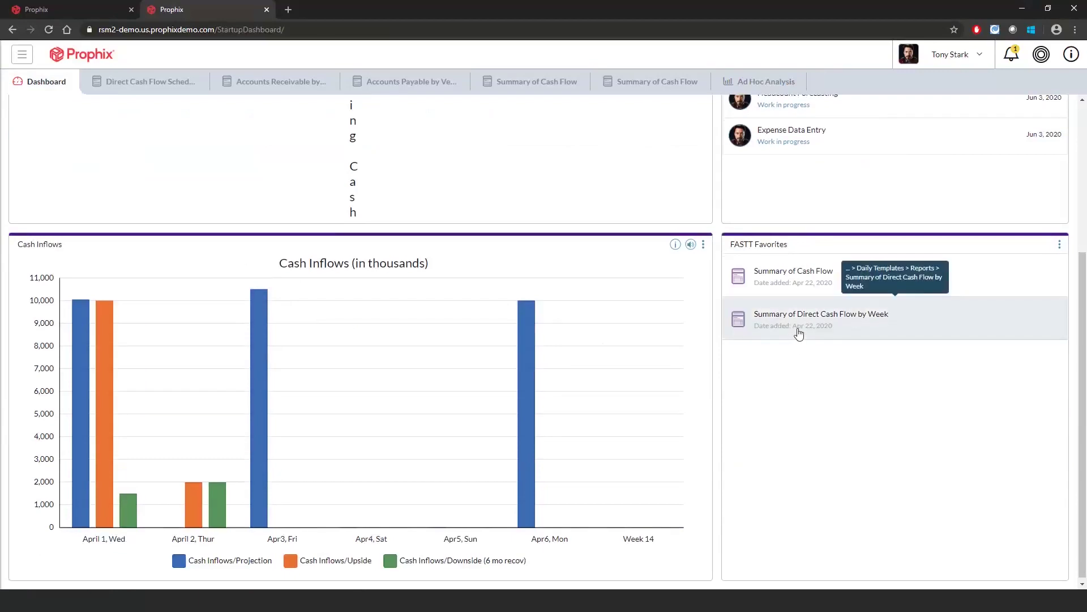
left_click(798, 333)
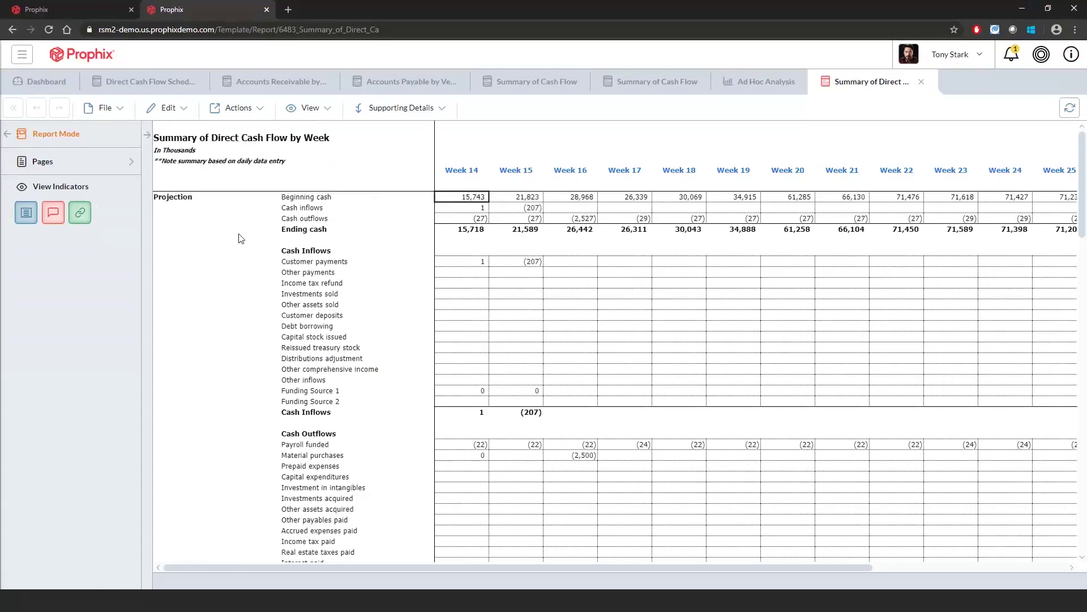
left_click(198, 208)
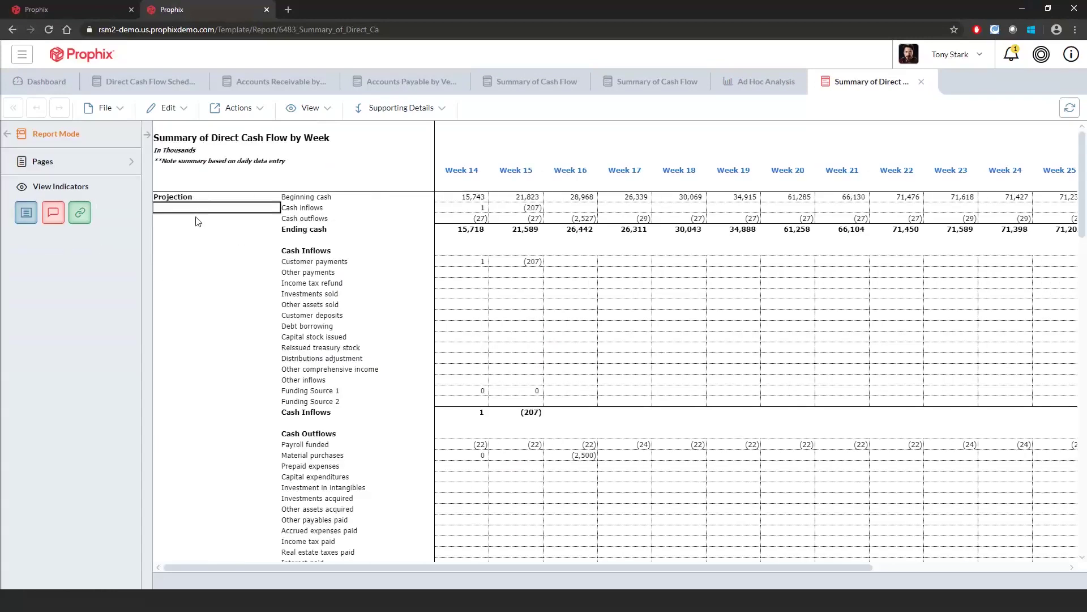
scroll(259, 274, "down", 3)
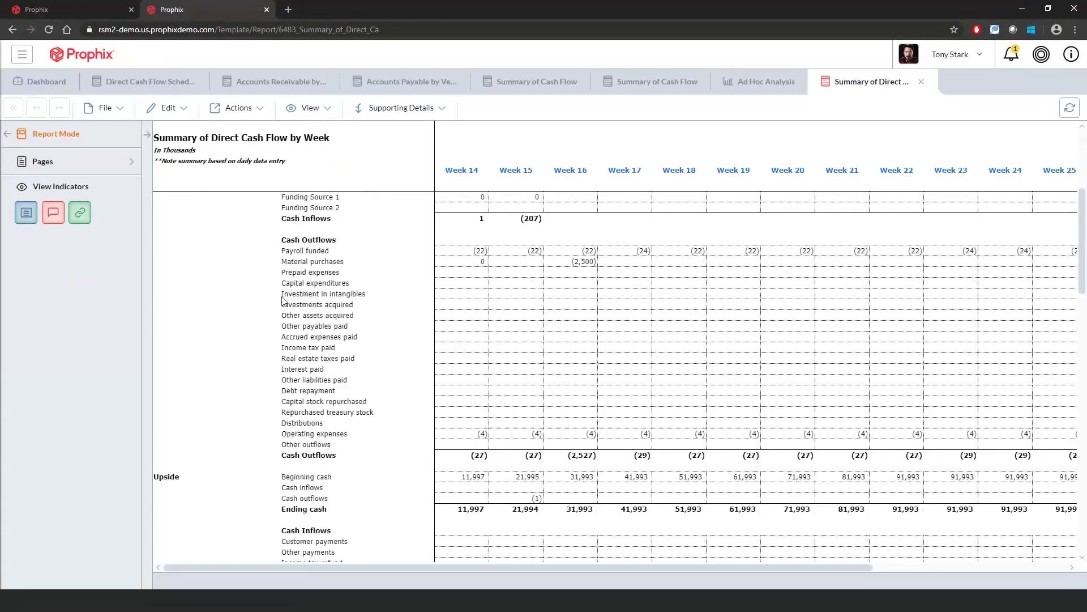
left_click(104, 108)
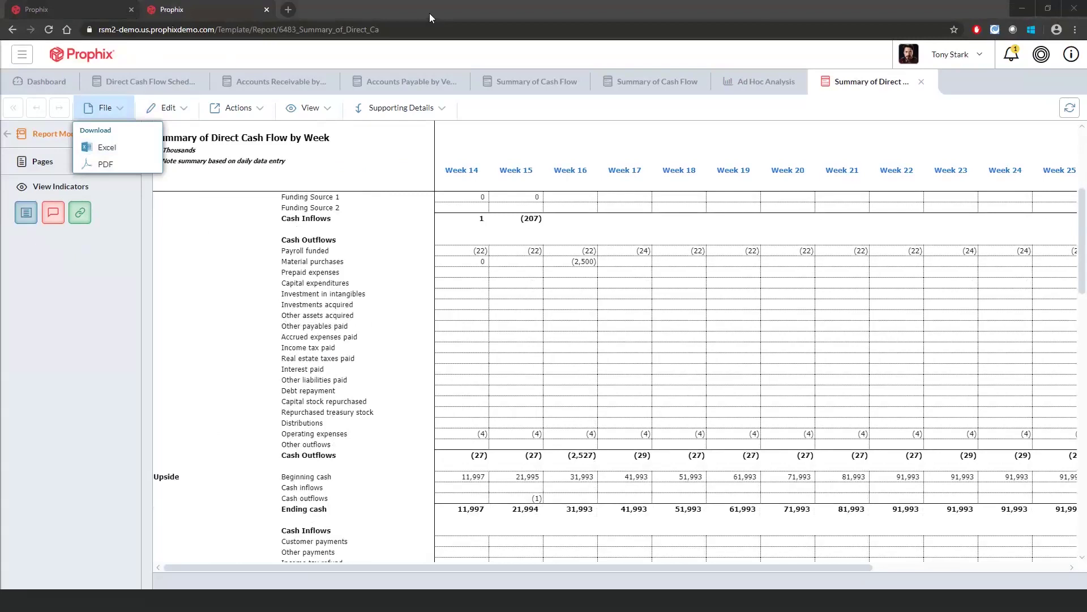
Step: Reset the dashboard's Weekly Cash Flow chart, then review the Cash Inflows chart below it
left_click(47, 82)
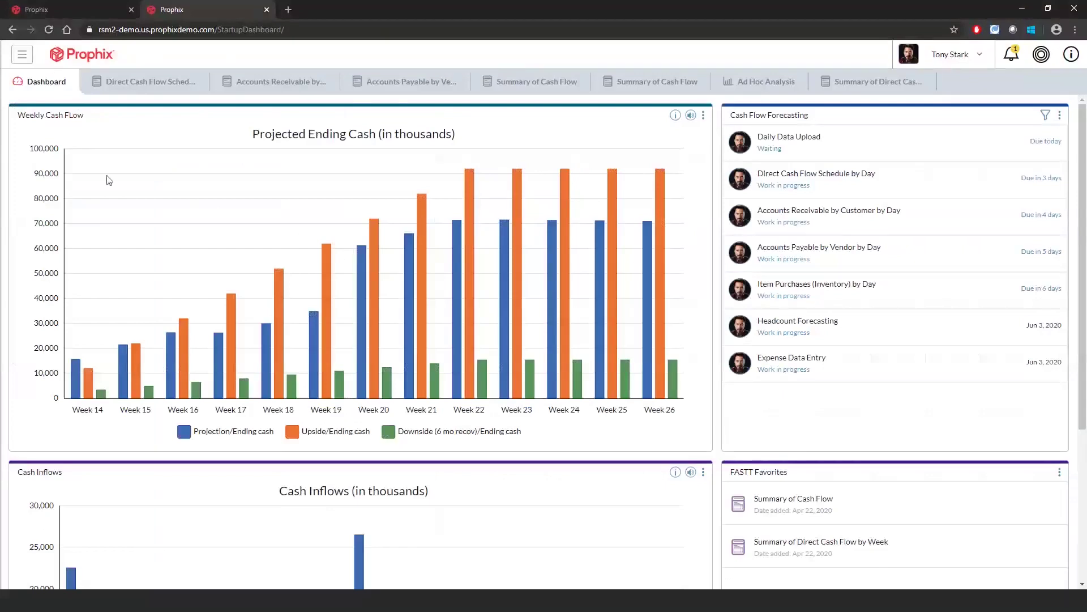
left_click(704, 115)
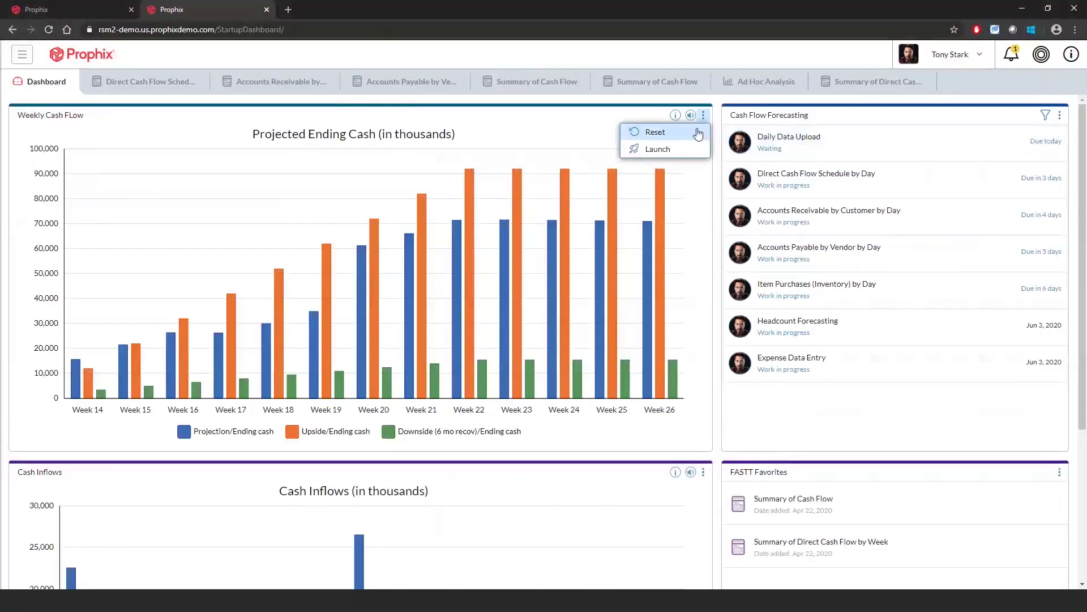
left_click(696, 135)
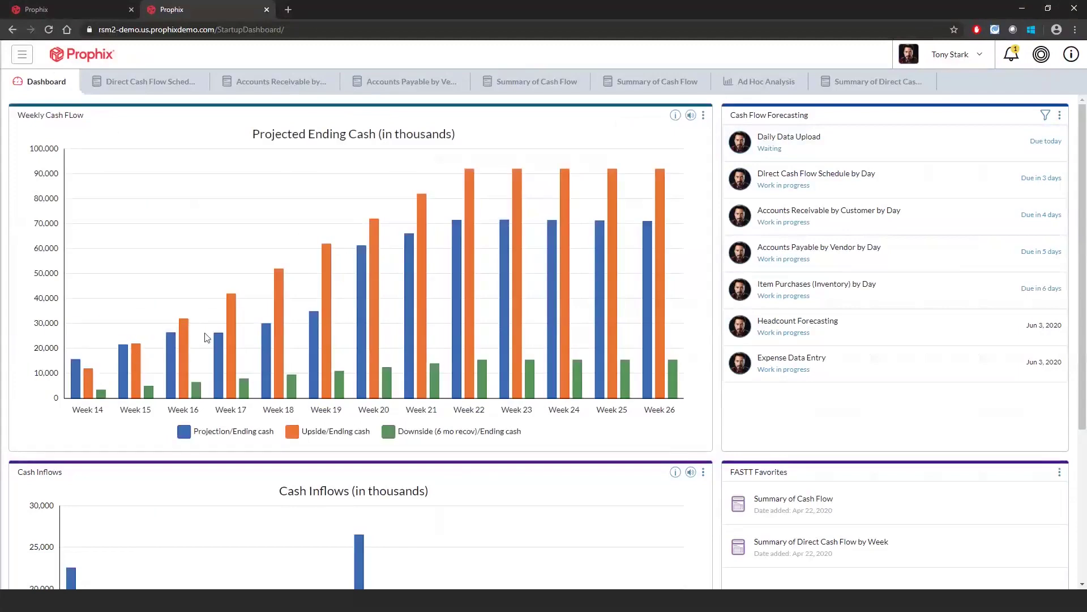
scroll(481, 368, "down", 4)
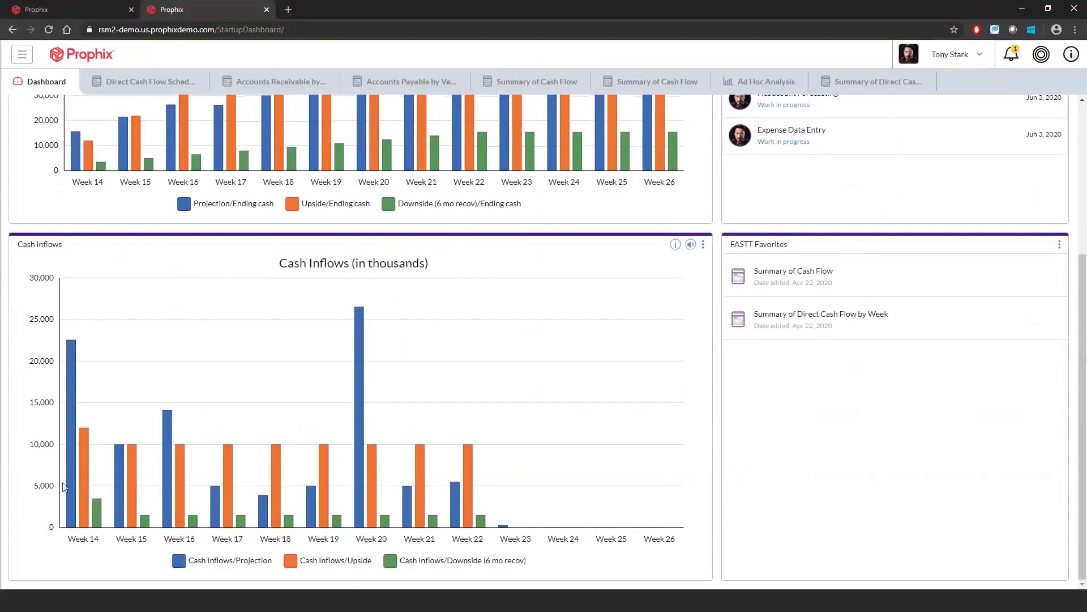
mouse_move(69, 483)
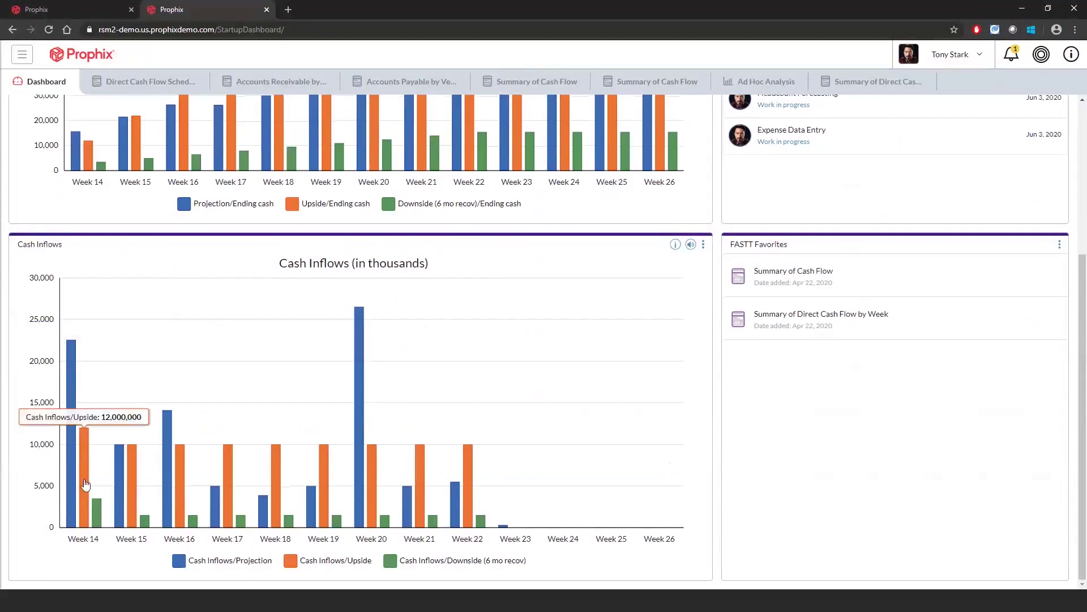
mouse_move(166, 481)
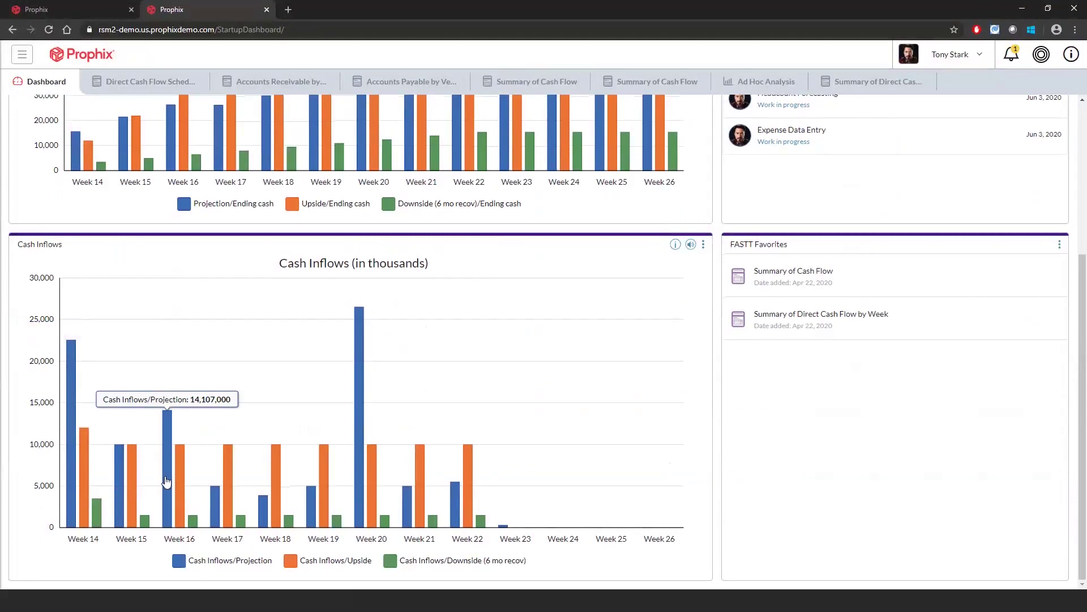